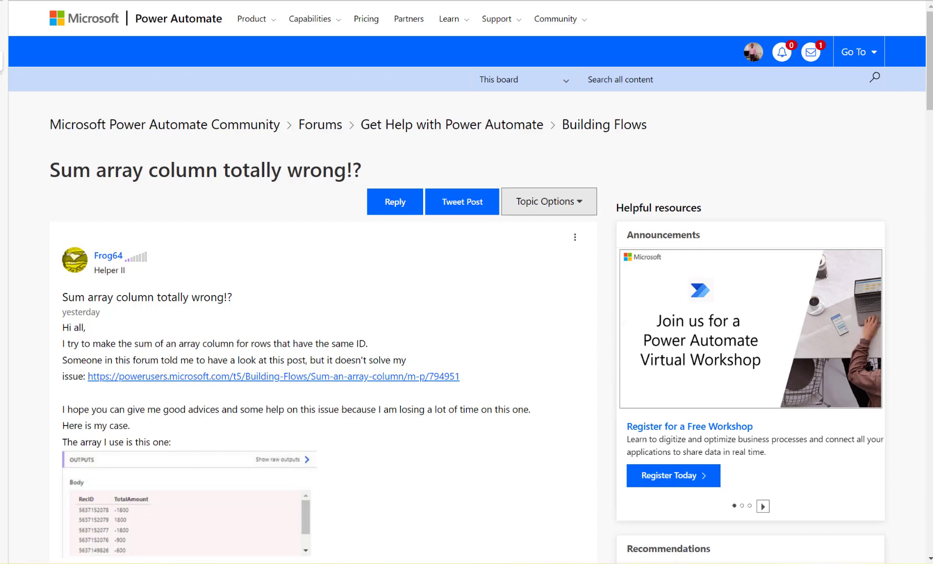
Step: In Notepad, highlight the first record's RecId 1 and its TotalAmount in the sample JSON
key("alt+Tab")
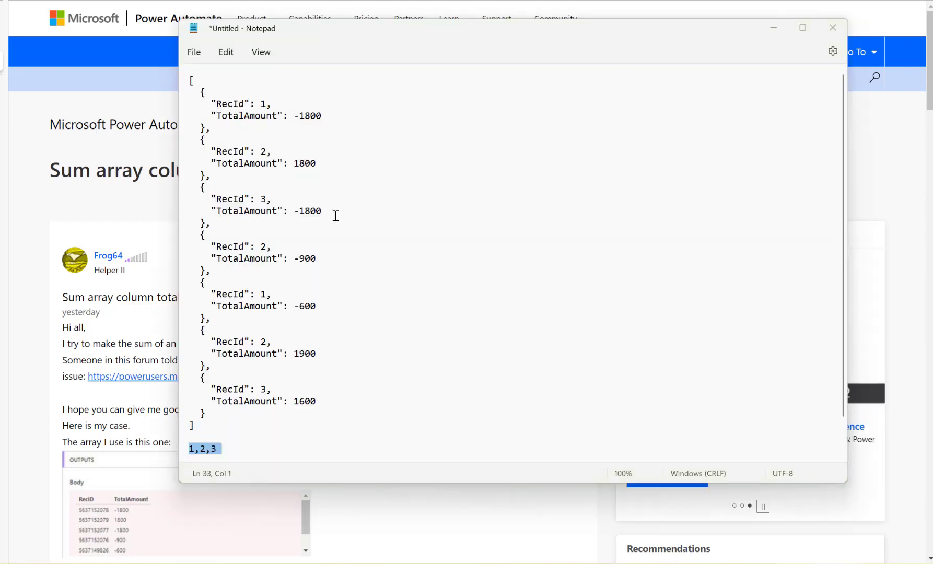
left_click_drag(212, 103, 279, 103)
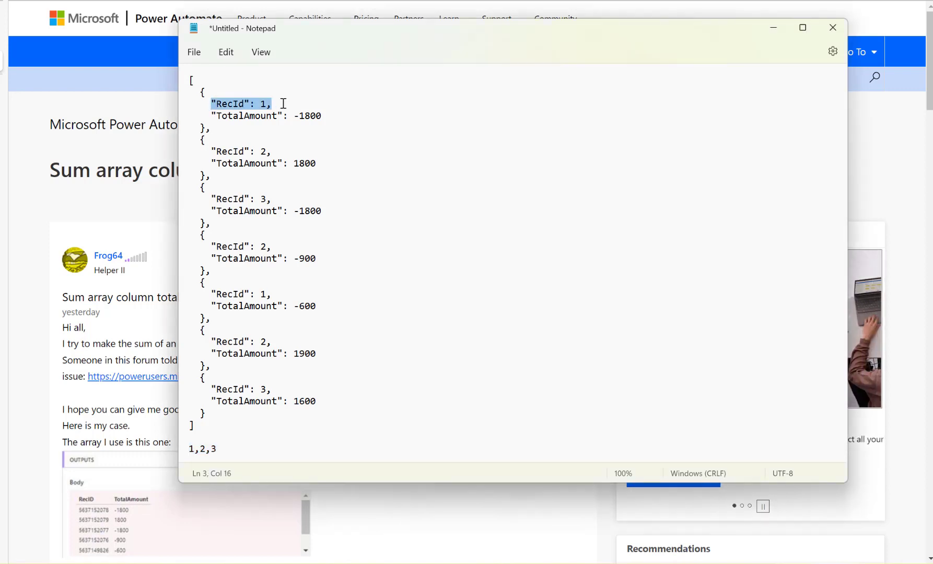
left_click_drag(211, 116, 337, 117)
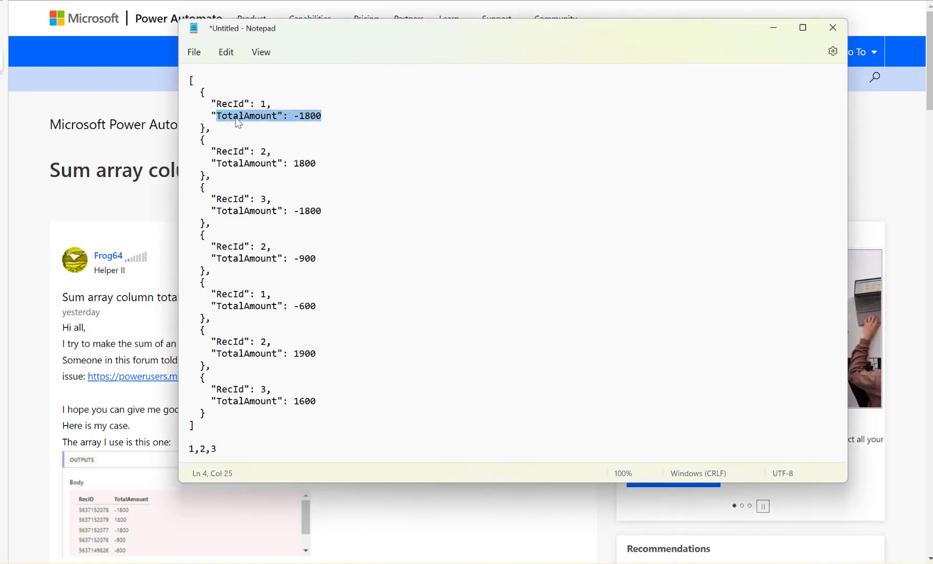
left_click(260, 103)
left_click(275, 104, "shift")
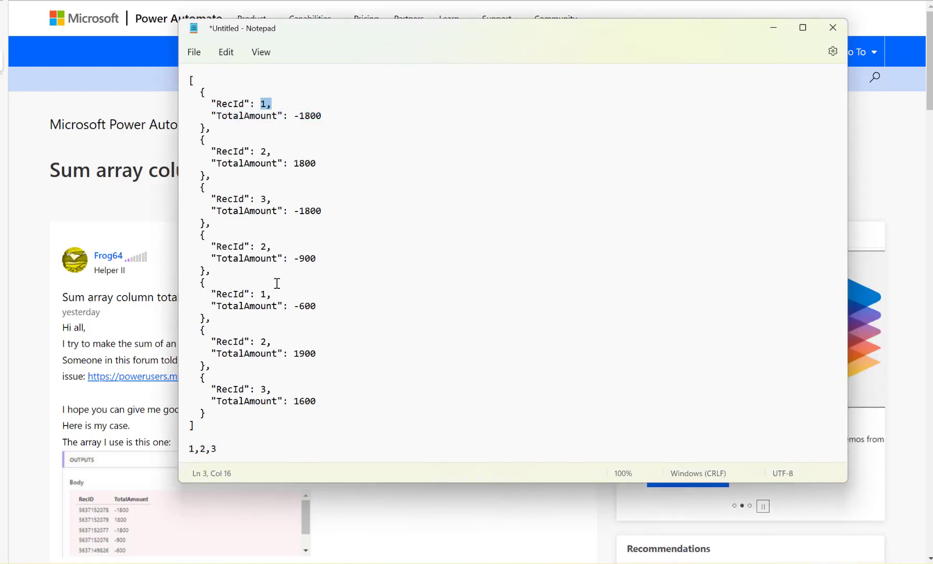
Step: Mark the repeated RecId 1 and RecId 2, then reveal expected totals -2400, 2800, -200
left_click_drag(260, 294, 280, 297)
left_click_drag(255, 341, 278, 341)
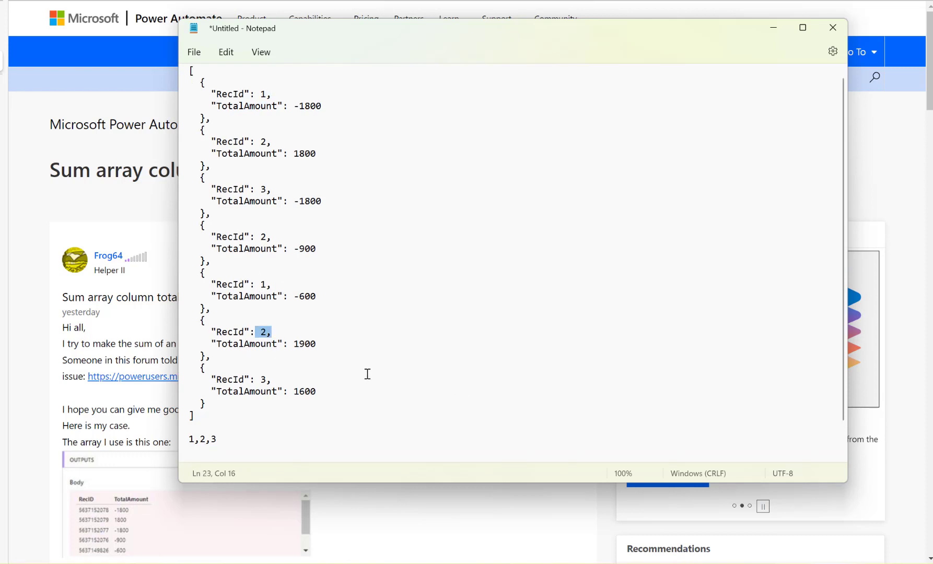
scroll(367, 374, "down", 2)
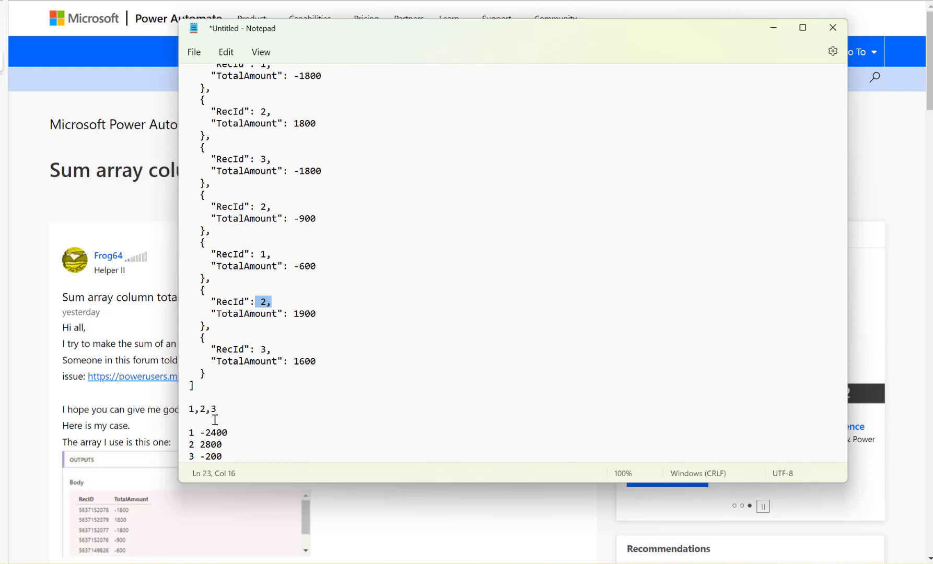
left_click(220, 412)
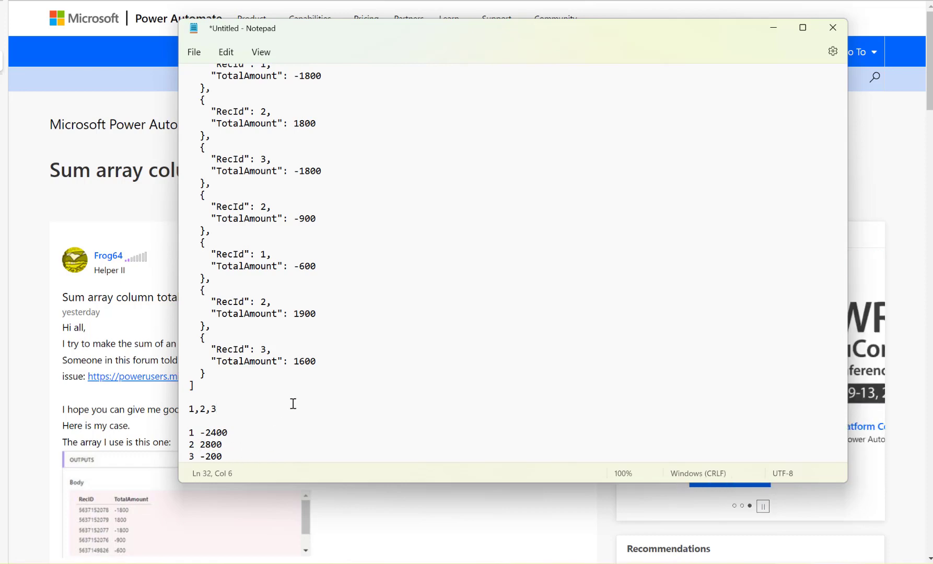
Step: Switch to the Demo Array Filter and Sum flow editor and dismiss the flow-ready banner
mouse_move(2, 52)
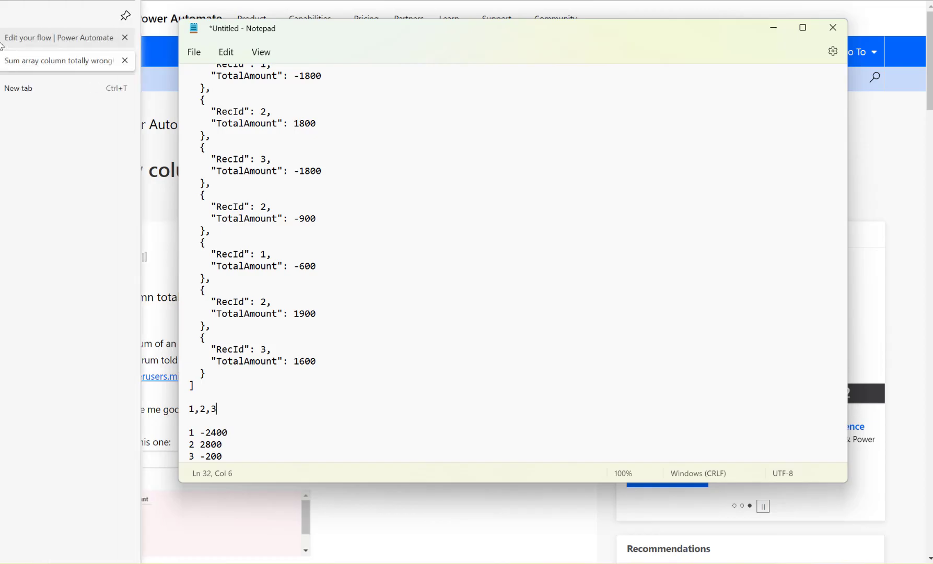
left_click(73, 73)
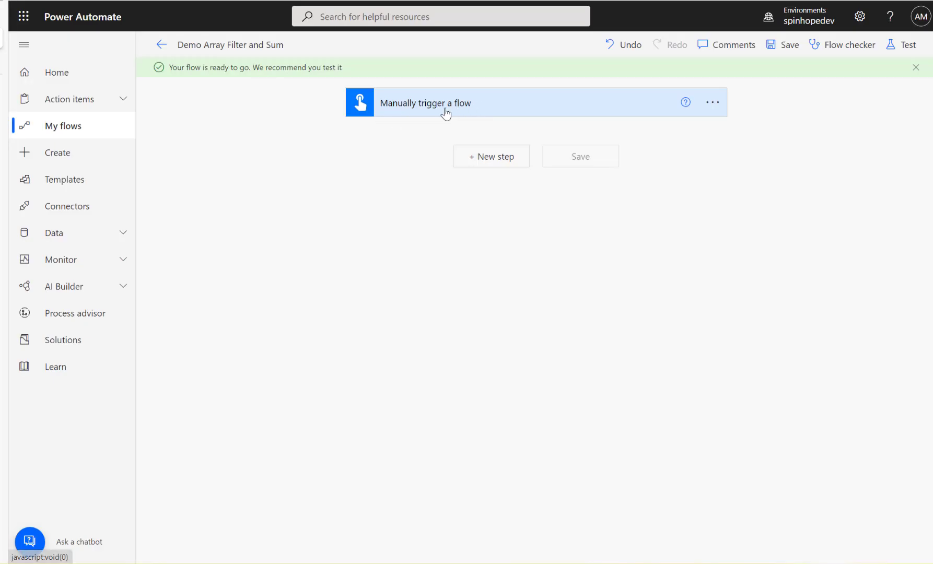
left_click(915, 70)
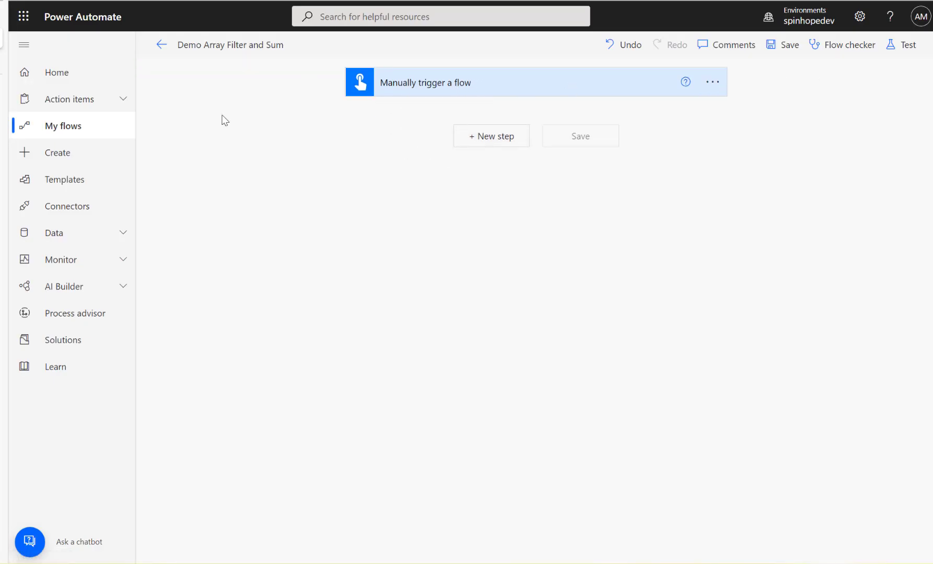
Step: Add an Initialize variable action after the manual trigger, found by searching 'var'
left_click(489, 143)
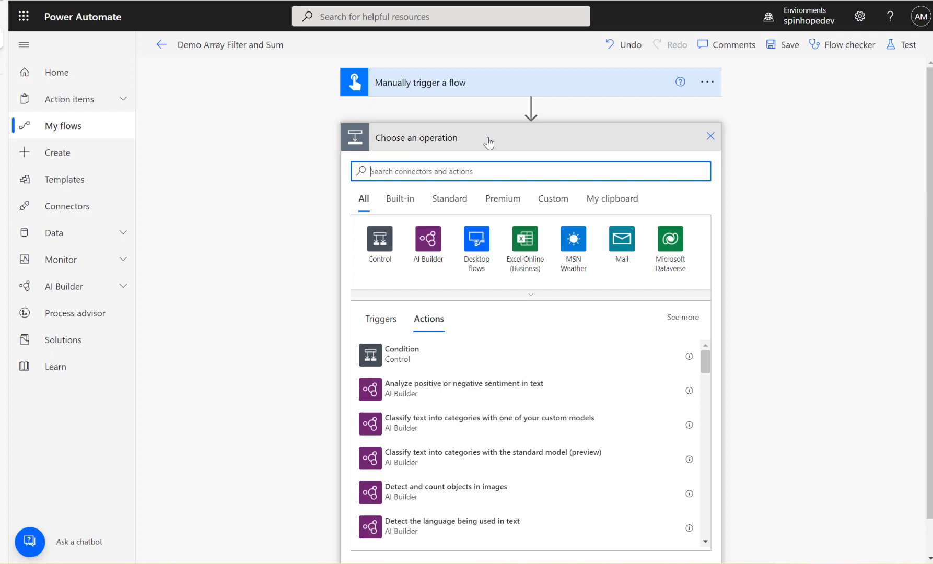
type("varaib")
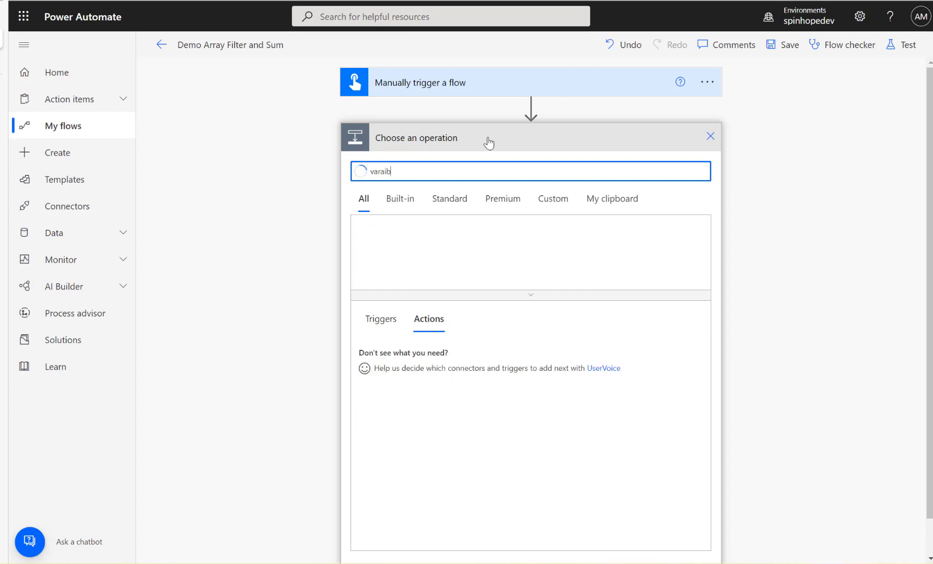
left_click_drag(418, 172, 336, 178)
type("var")
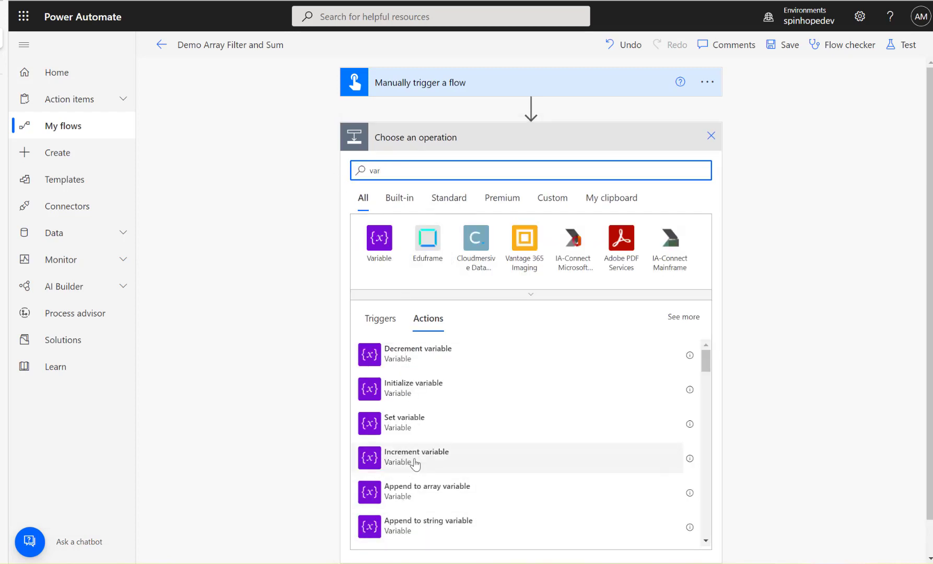
scroll(444, 462, "down", 1)
scroll(444, 462, "up", 1)
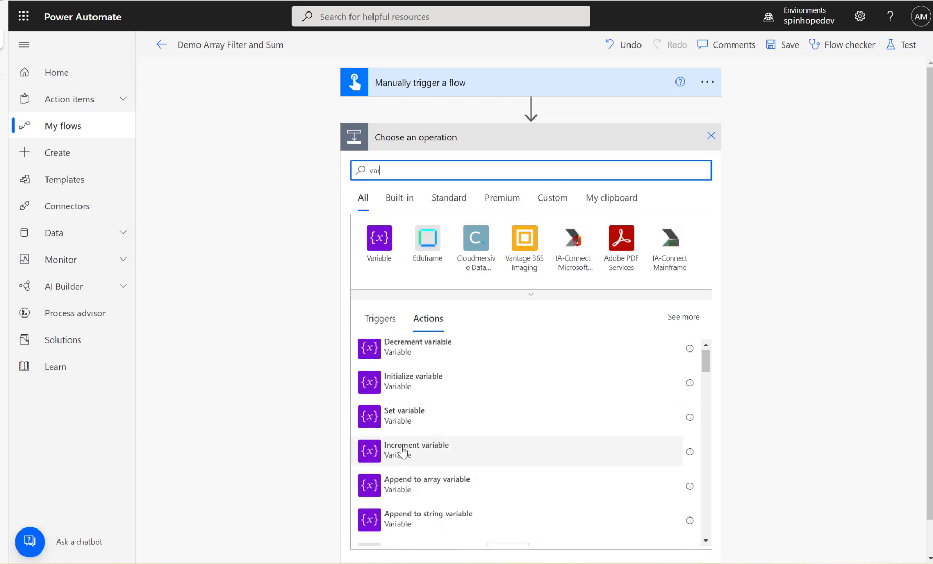
left_click(394, 389)
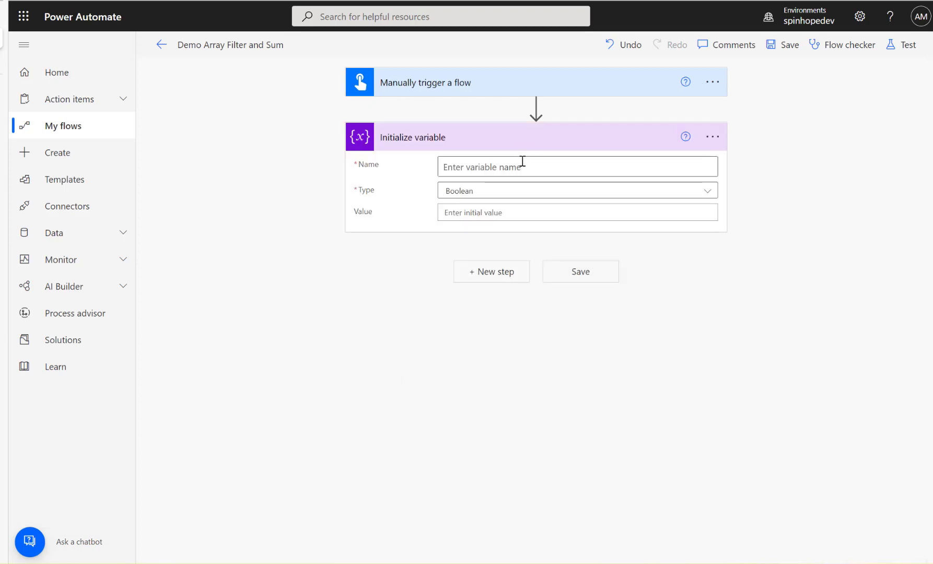
Step: Rename the Initialize variable step to 'Find Sum Results'
left_click(715, 137)
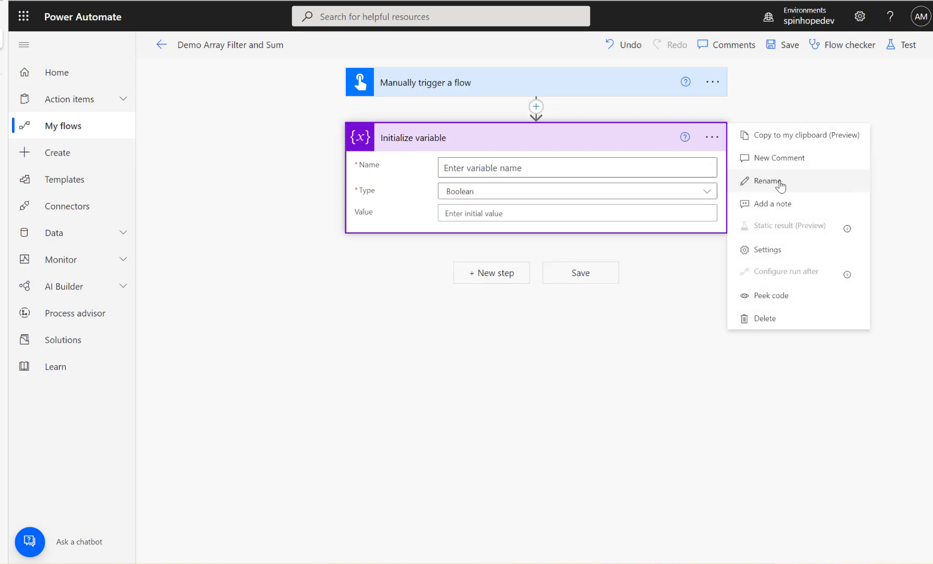
left_click(775, 181)
type("Find Su")
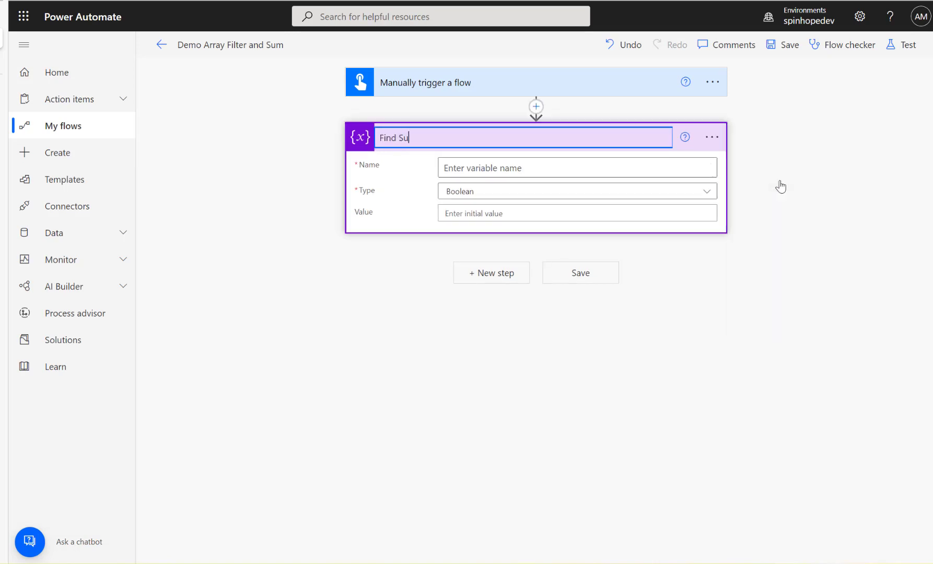
type("m Results")
Step: Name the variable FinalResult and set its type to Array
left_click(602, 163)
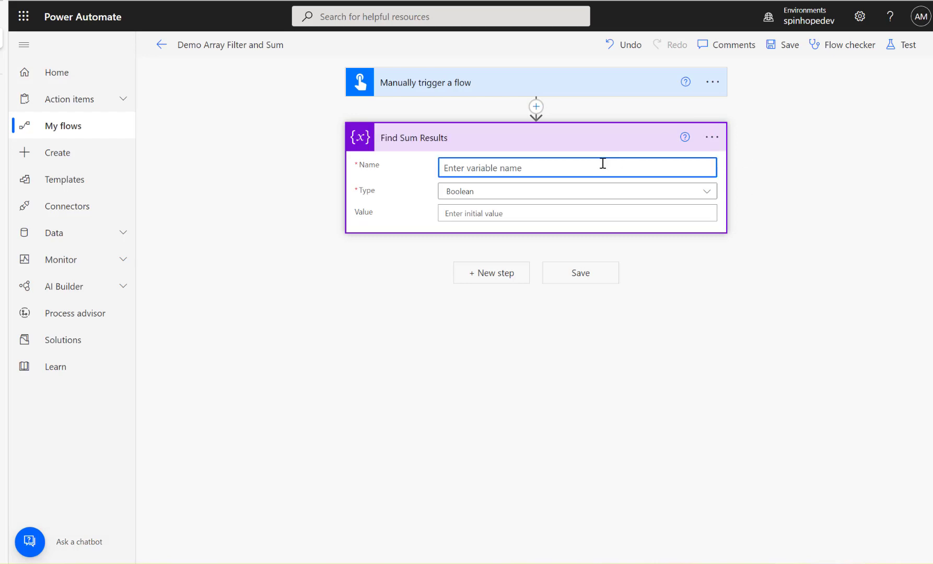
type("FinalRE")
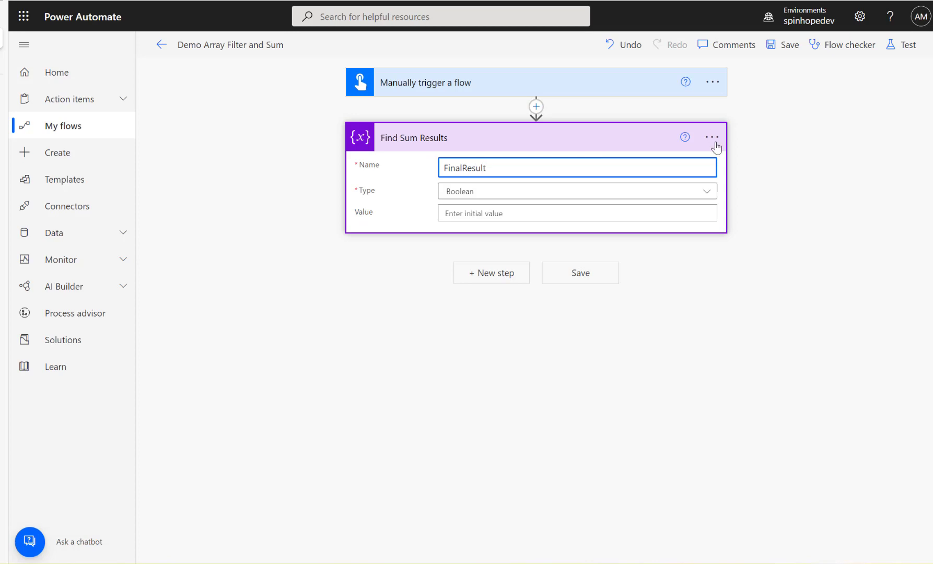
left_click(498, 192)
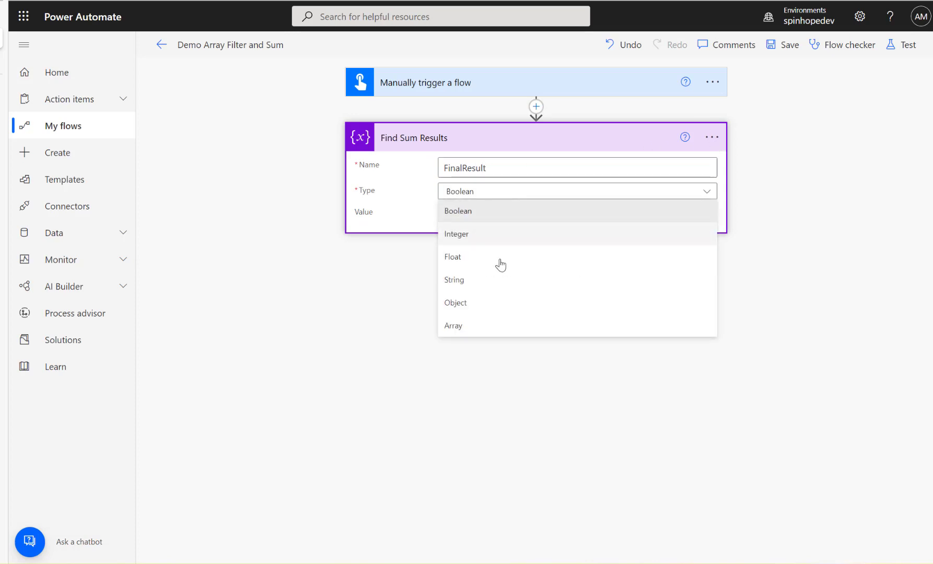
left_click(469, 324)
left_click(500, 273)
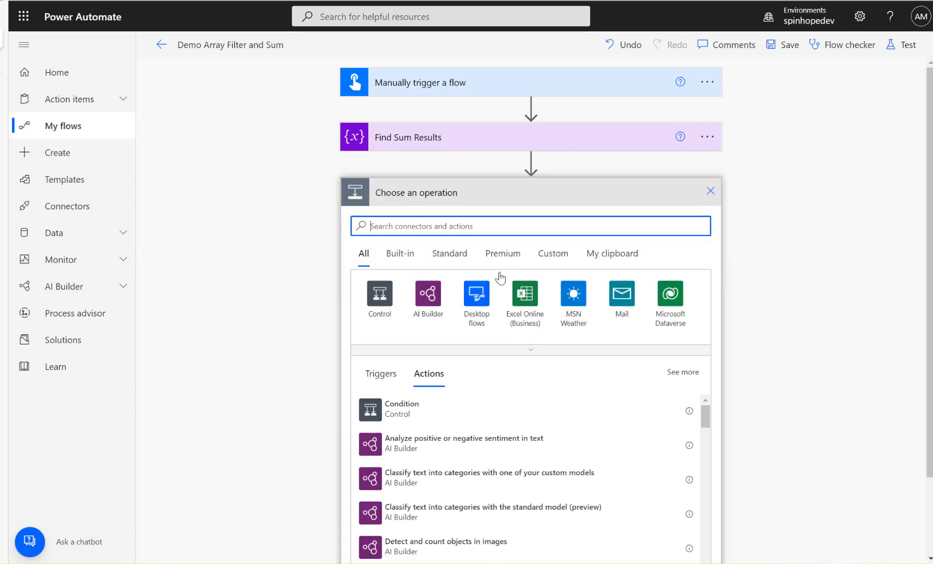
Step: Add a Compose action and rename it 'Data'
type("compose")
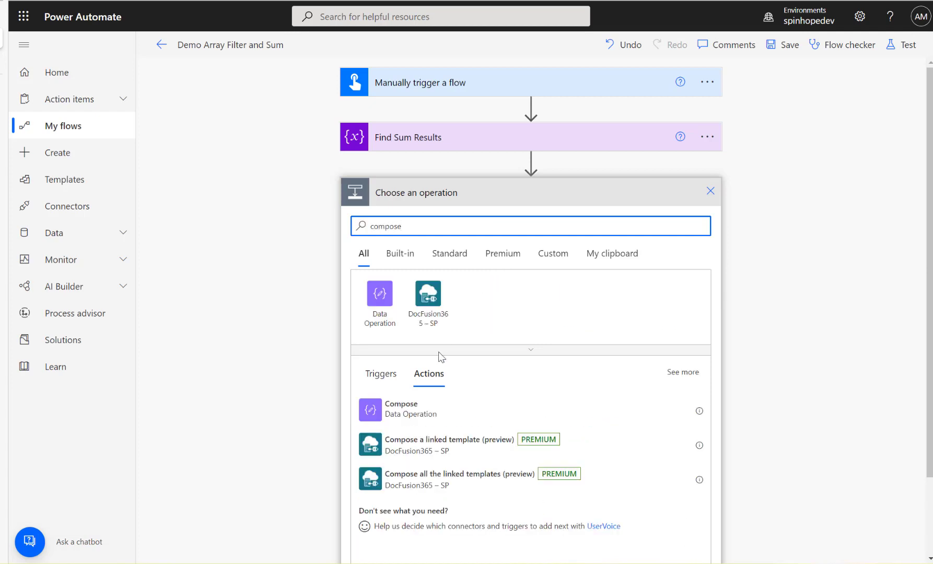
left_click(387, 414)
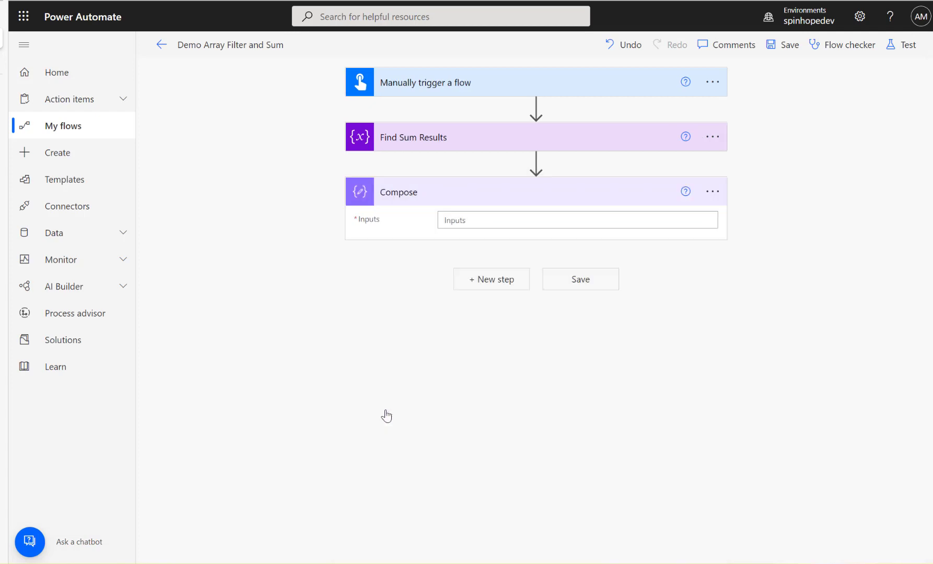
left_click(712, 192)
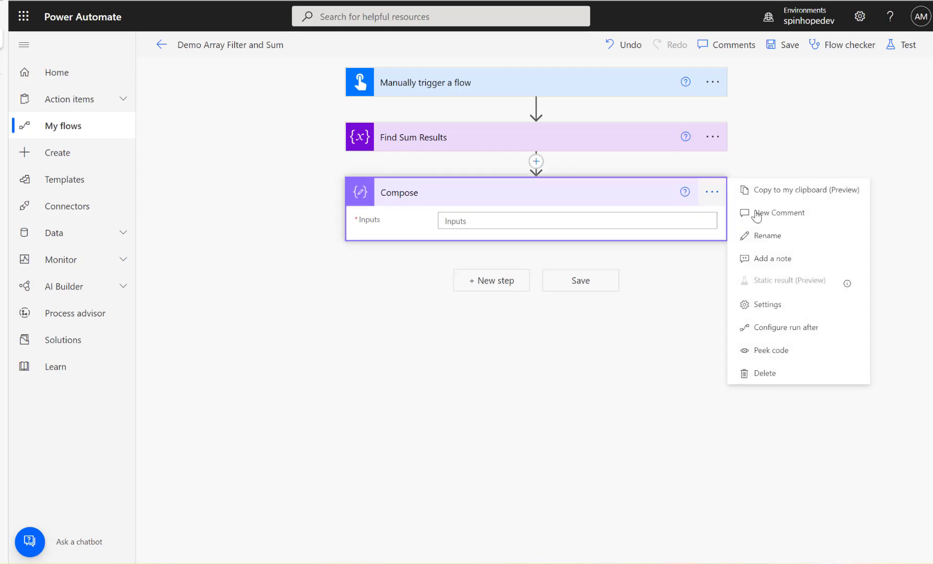
left_click(770, 237)
type("Data")
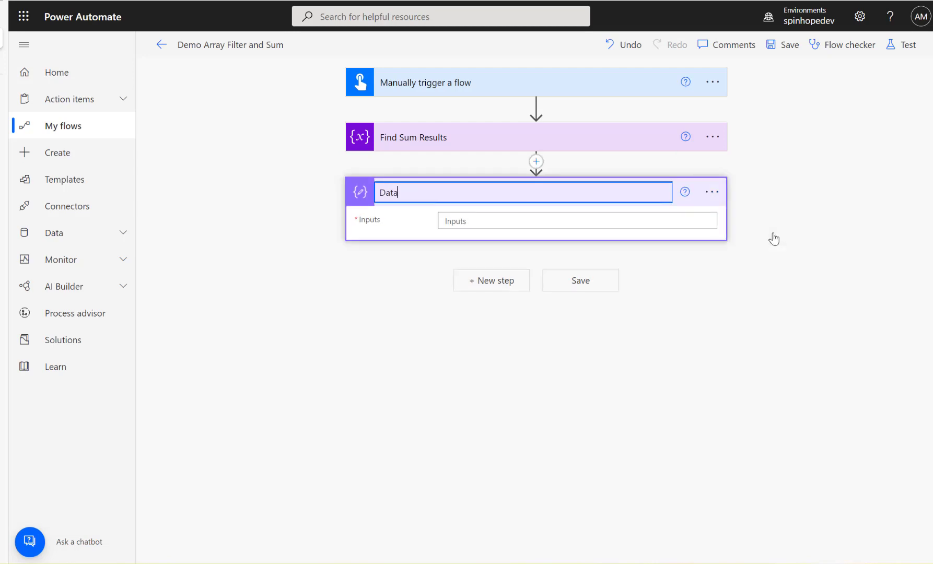
Step: Paste the RecId/TotalAmount JSON array into the Data step's Inputs, replacing a wrong paste
left_click(520, 216)
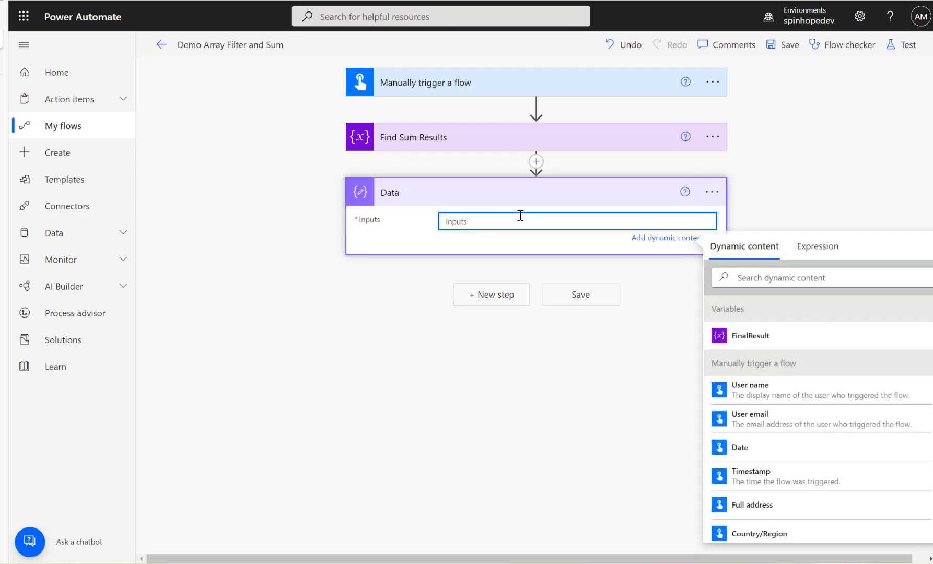
key("ctrl+v")
key("ctrl+a")
key("ctrl+x")
left_click(700, 275)
left_click(518, 220)
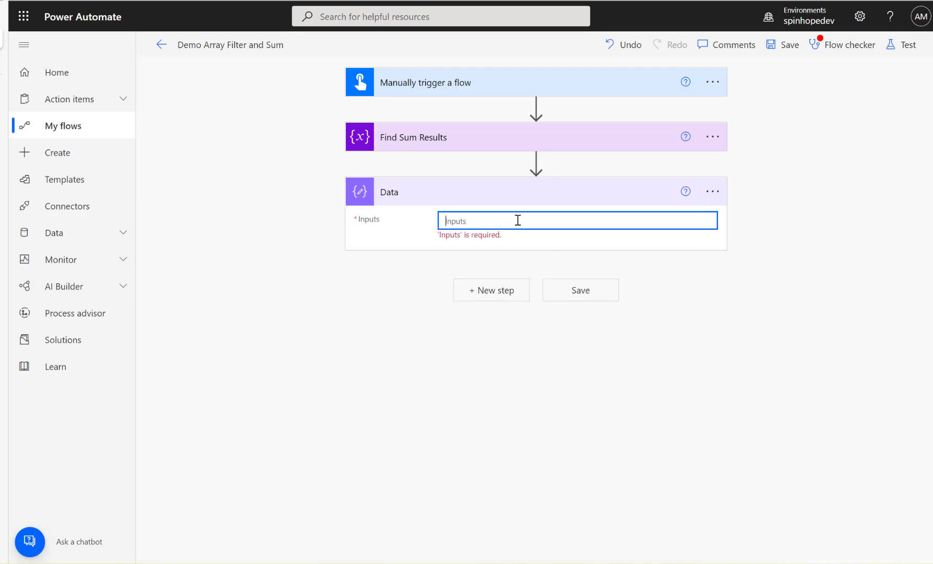
key("ctrl+v")
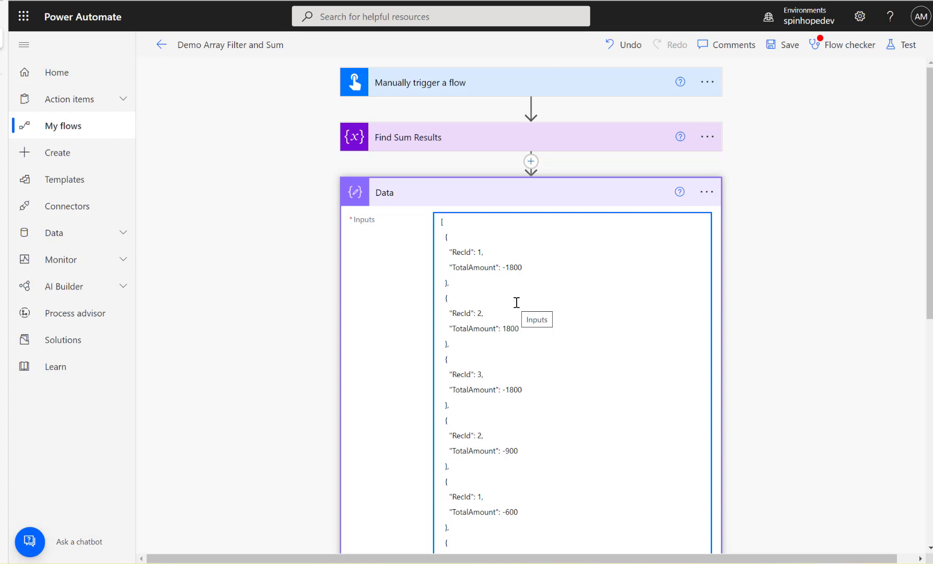
left_click(487, 201)
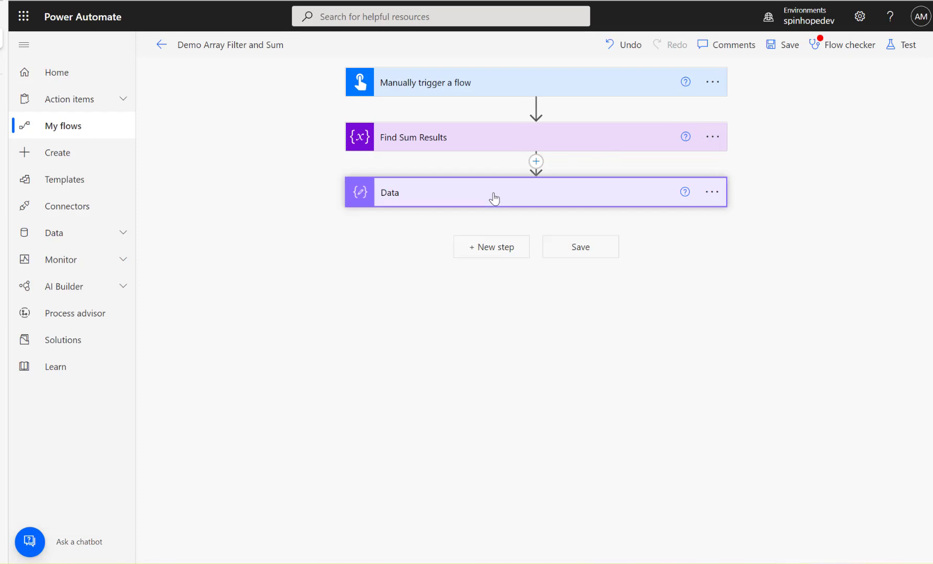
Step: Add a Parse JSON action after Data and rename it 'Parse JSON Data'
left_click(501, 246)
type("prase")
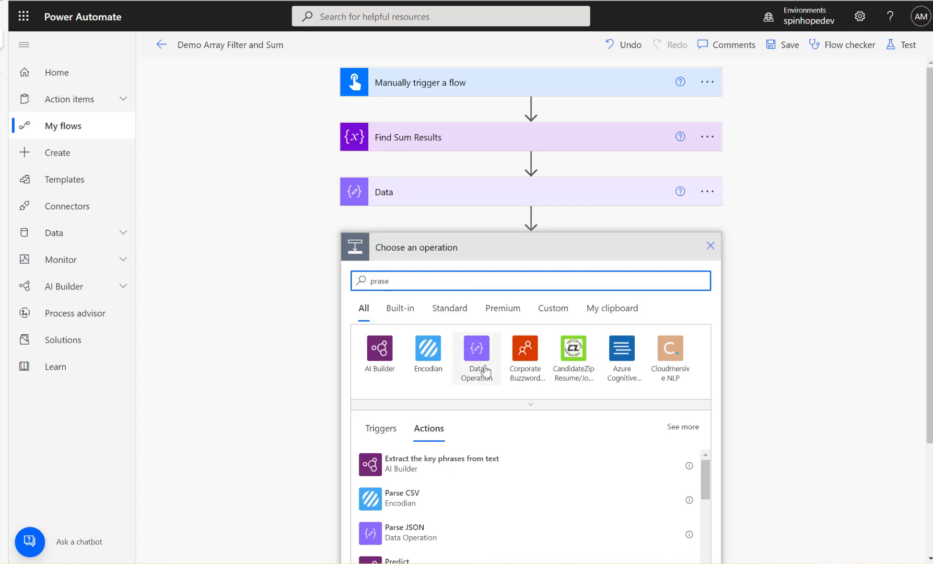
left_click(410, 533)
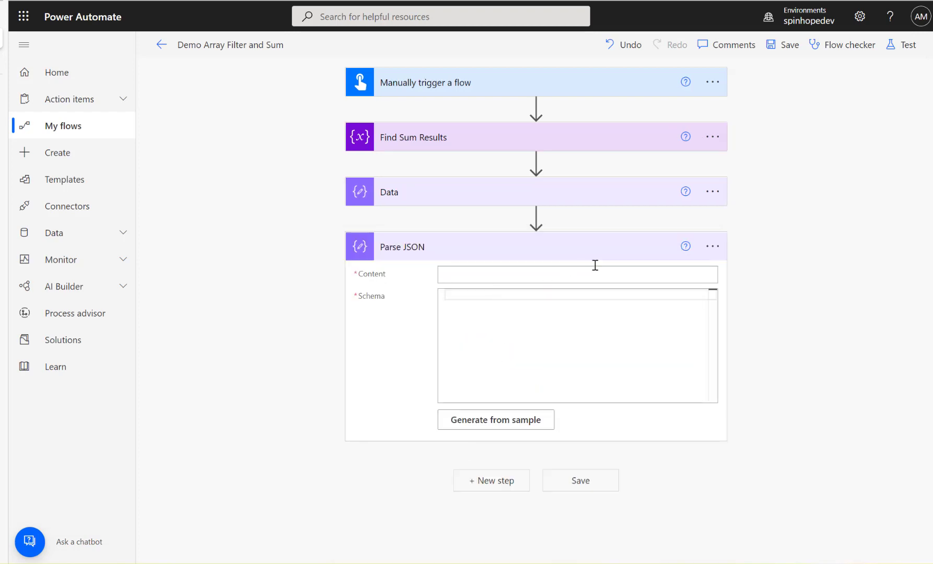
left_click(713, 250)
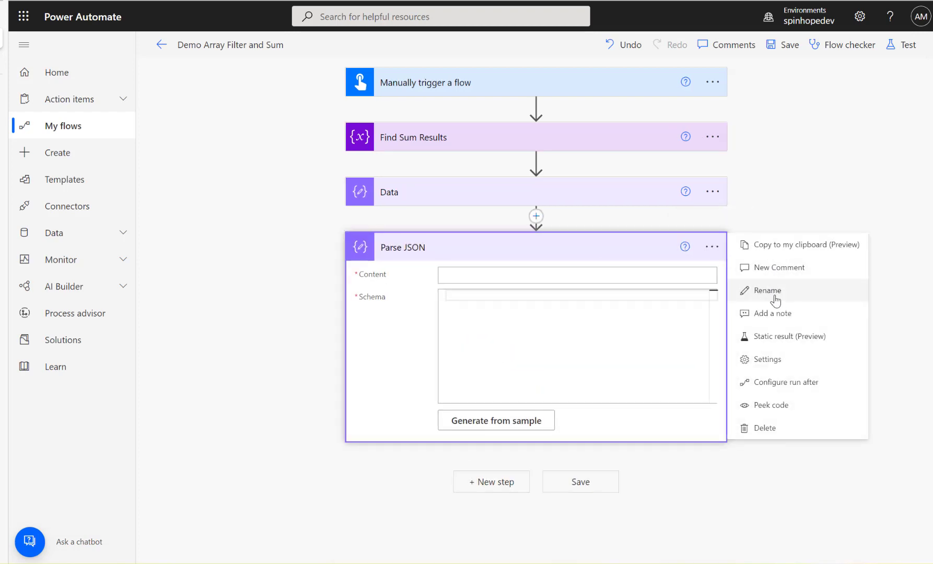
left_click(774, 296)
left_click(452, 246)
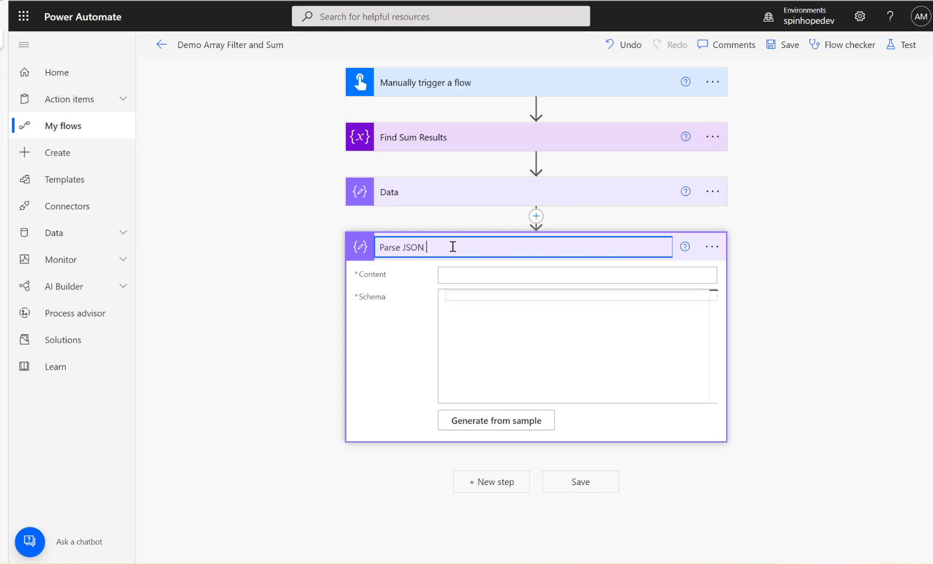
type("Data")
left_click(462, 280)
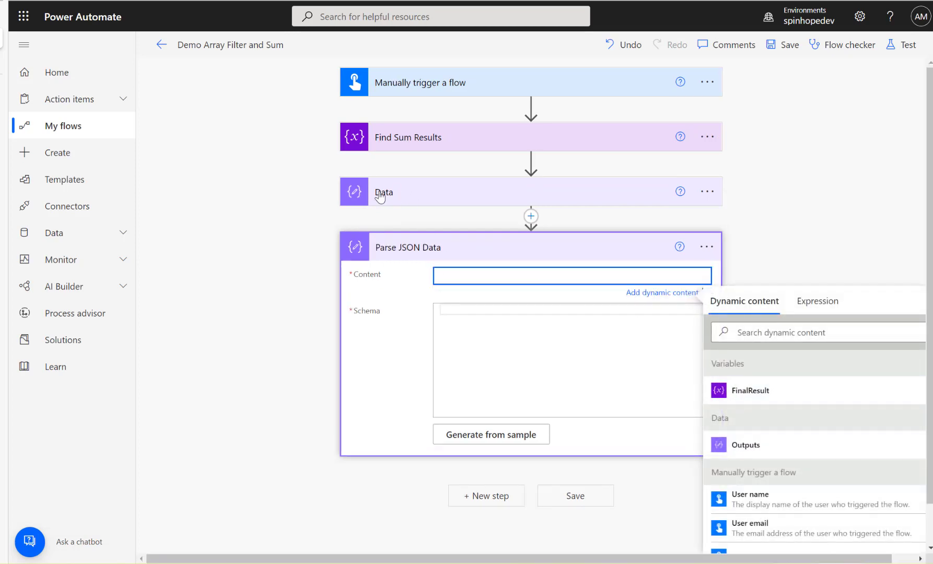
Step: Set Content to the Data step's Outputs and generate the schema from the pasted sample records
left_click(741, 447)
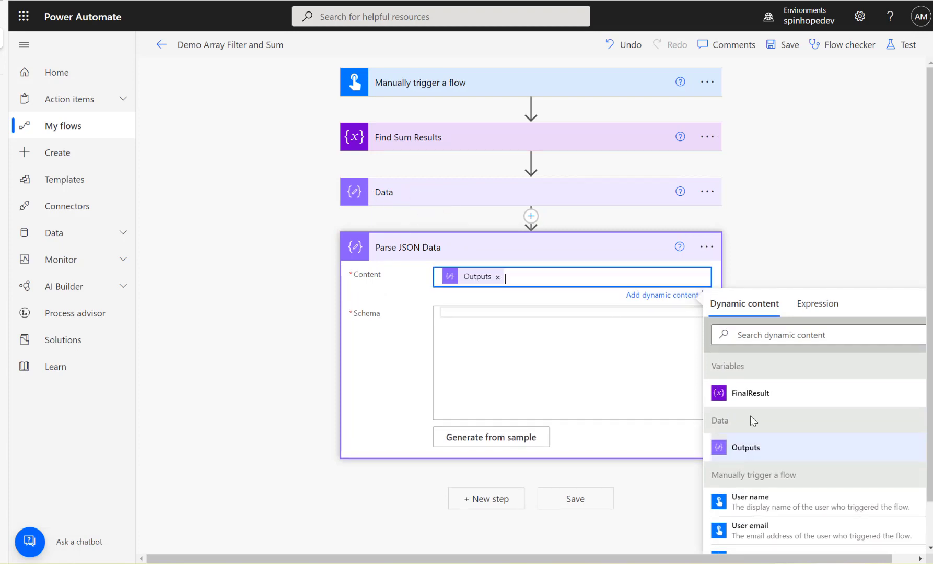
left_click(485, 440)
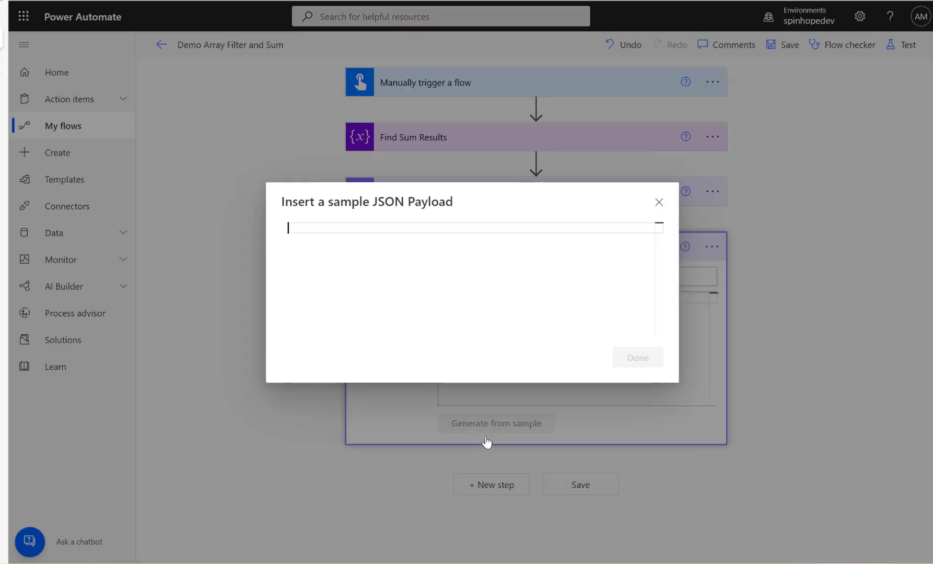
key("ctrl+v")
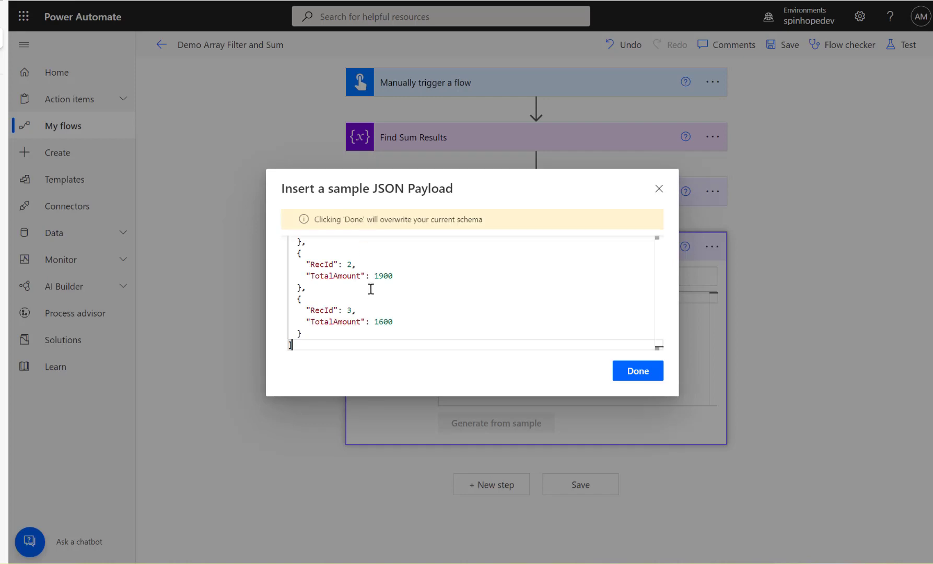
left_click(638, 370)
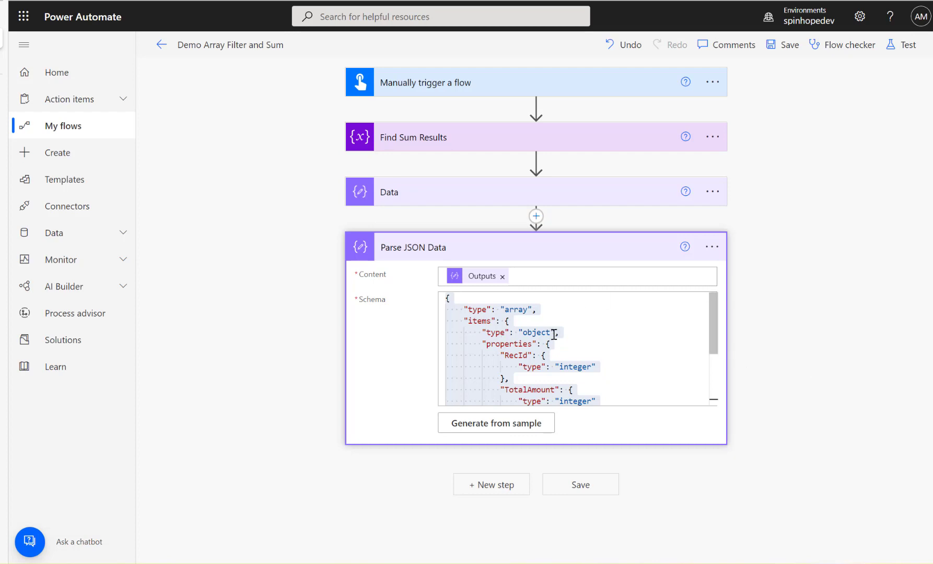
Step: Add a Select action after Parse JSON Data and rename it 'Select RecIds'
left_click(487, 485)
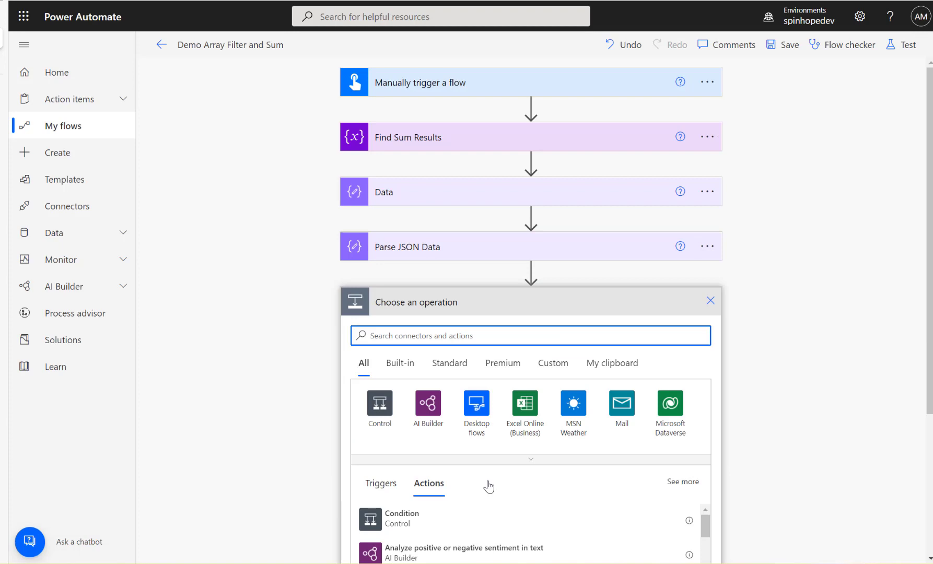
type("selec")
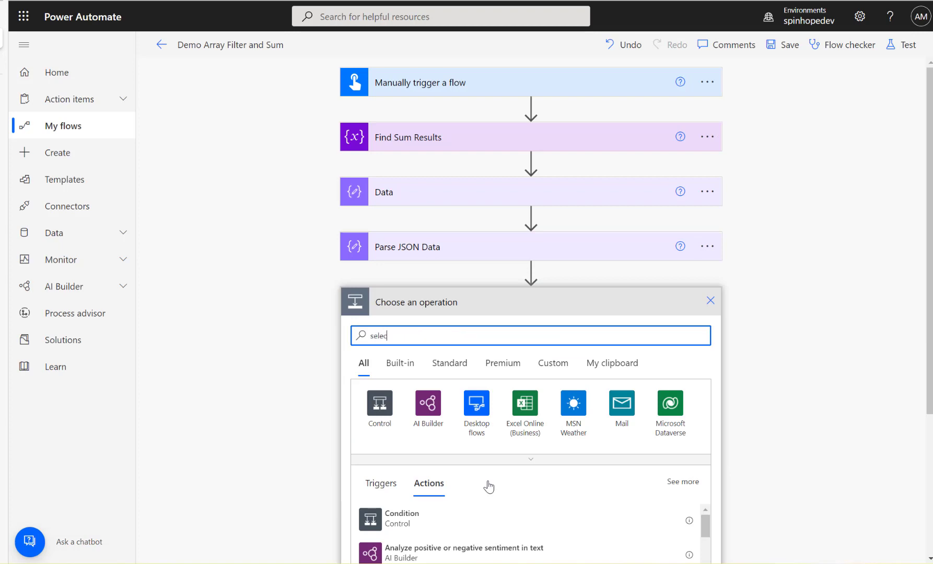
type("t")
mouse_move(397, 485)
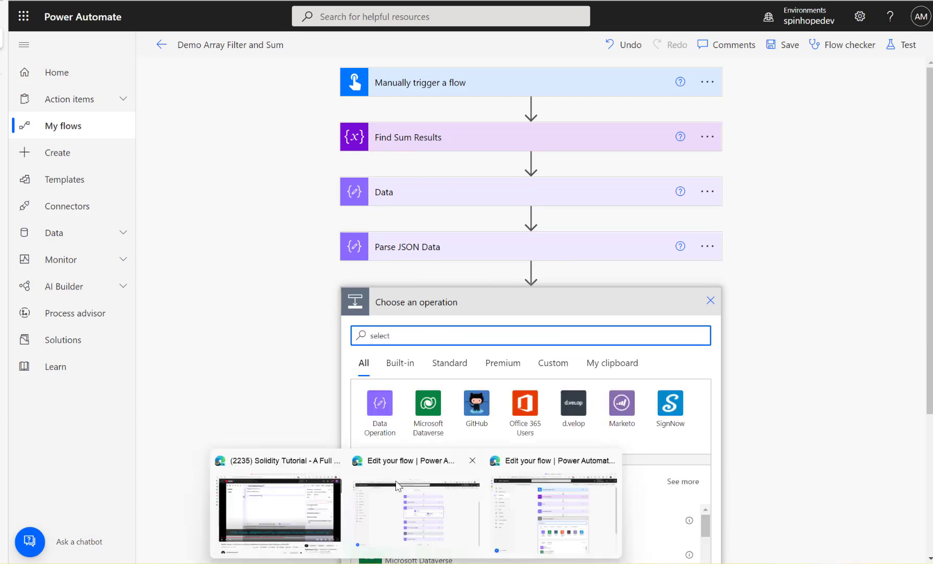
left_click(412, 523)
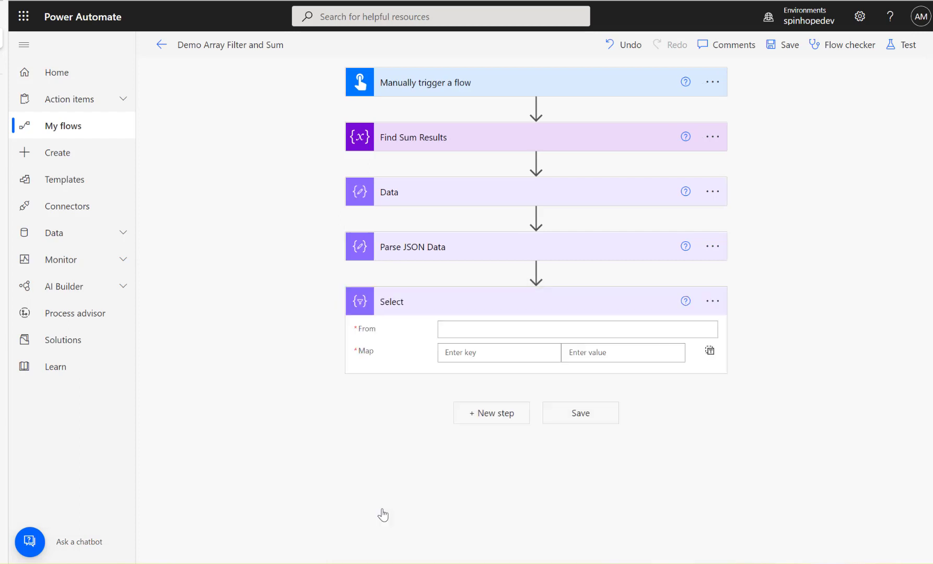
left_click(712, 301)
left_click(772, 347)
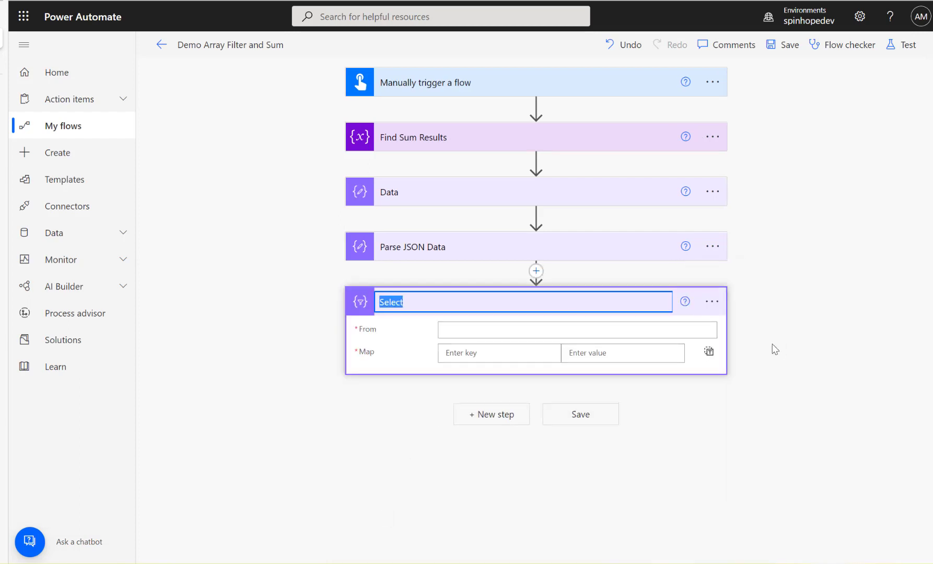
left_click(437, 302)
type("RecIds")
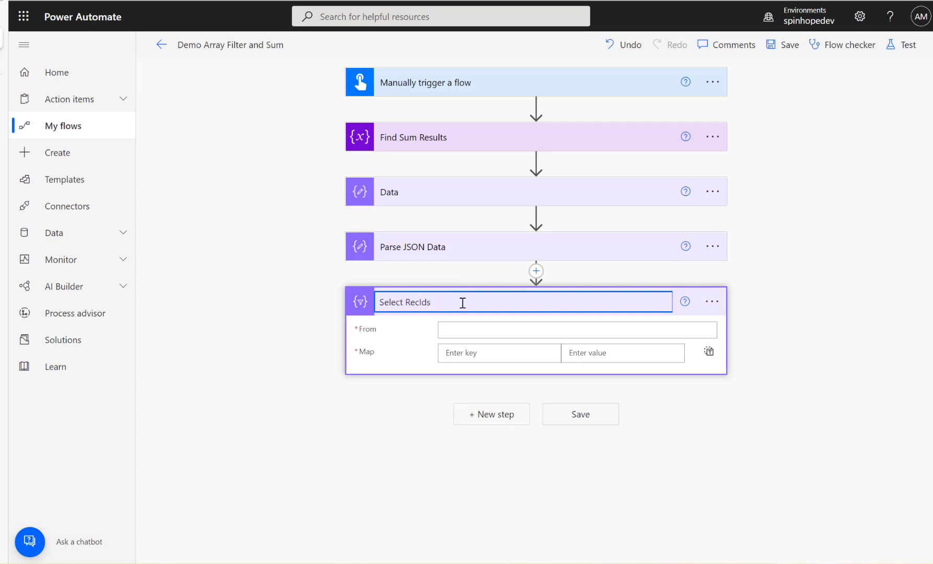
left_click(483, 329)
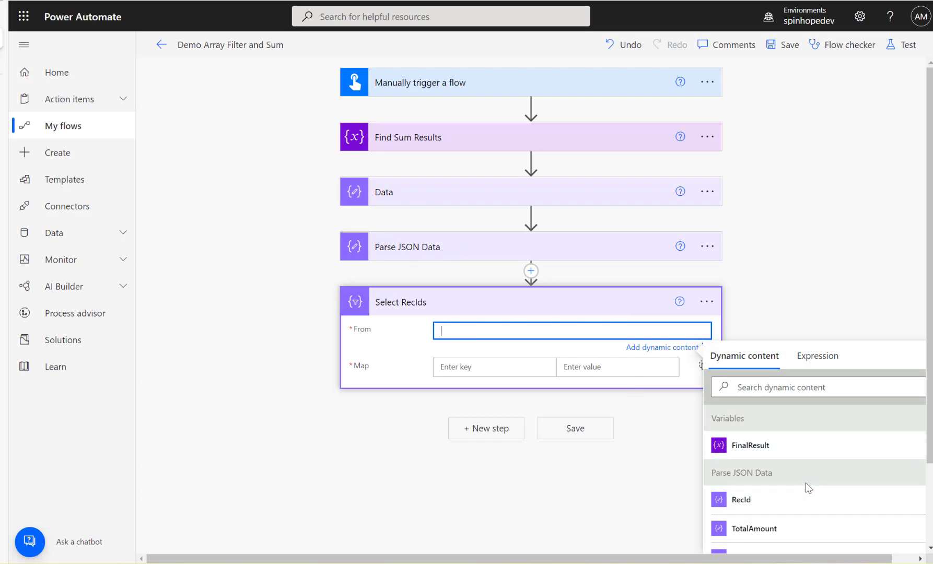
Step: Set From to the parsed Body and map key RecId to the parsed RecId value
scroll(808, 487, "down", 2)
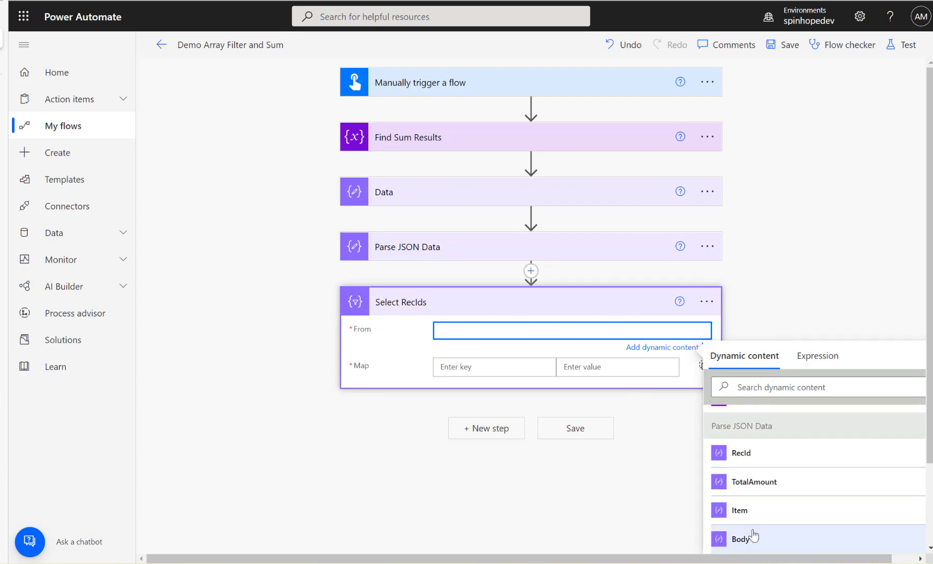
left_click(758, 540)
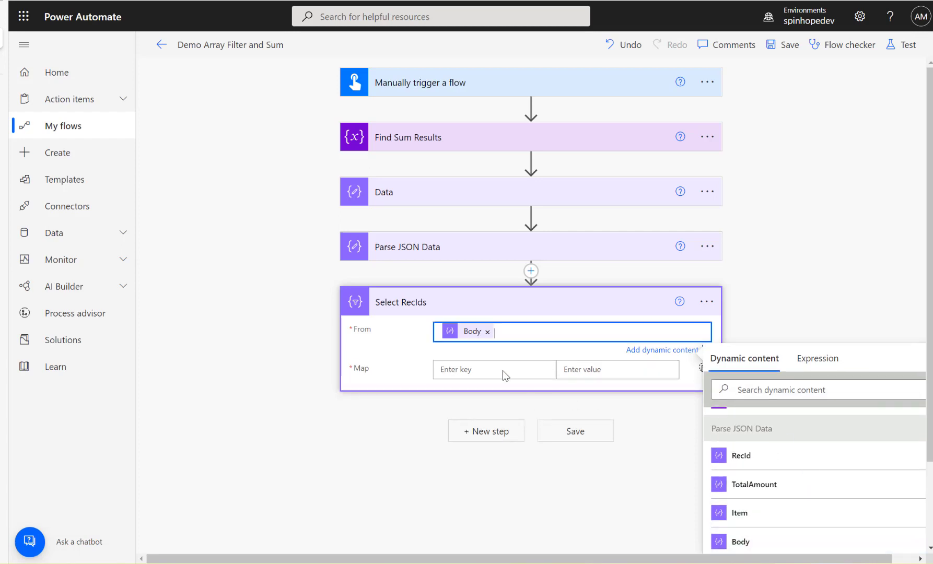
type("Re")
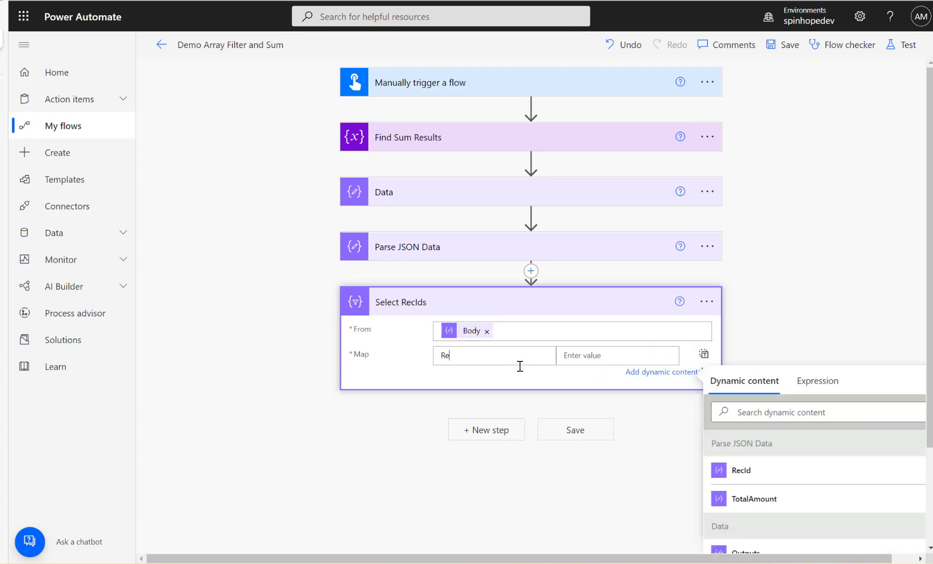
type("cId")
left_click(581, 355)
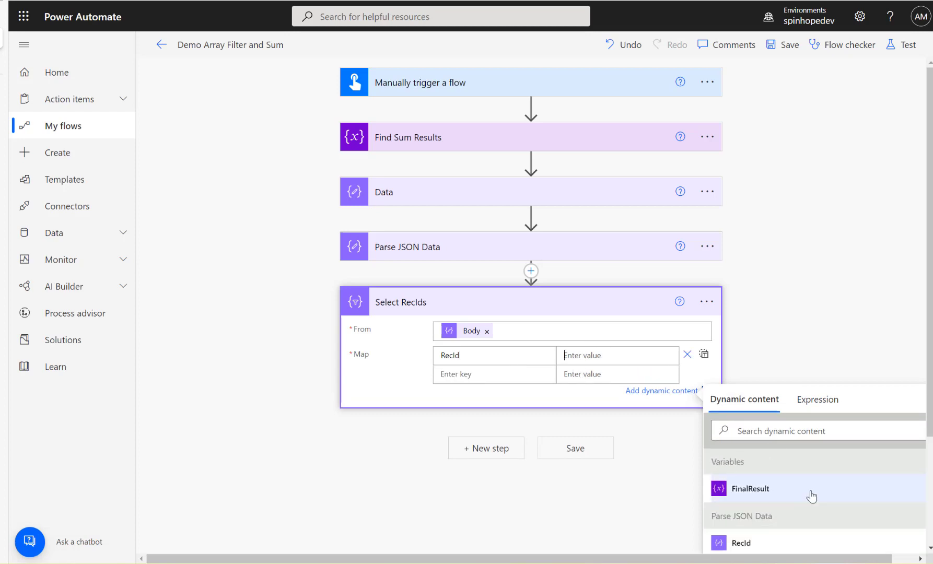
scroll(812, 496, "down", 2)
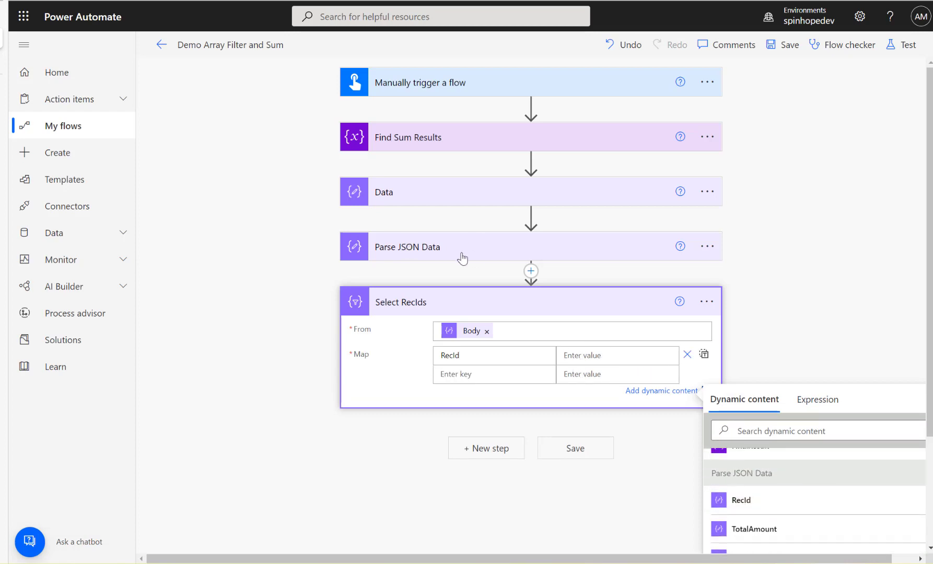
left_click(744, 503)
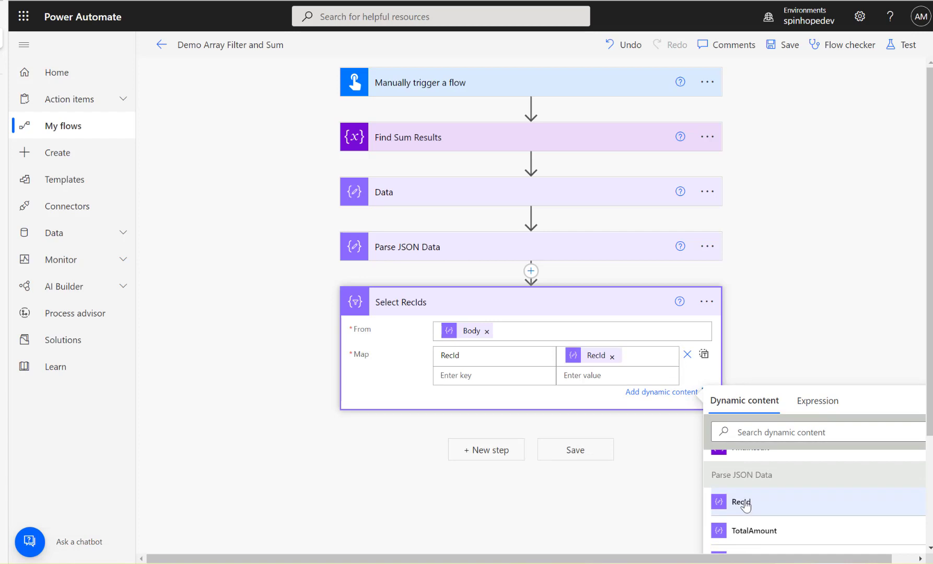
left_click(499, 300)
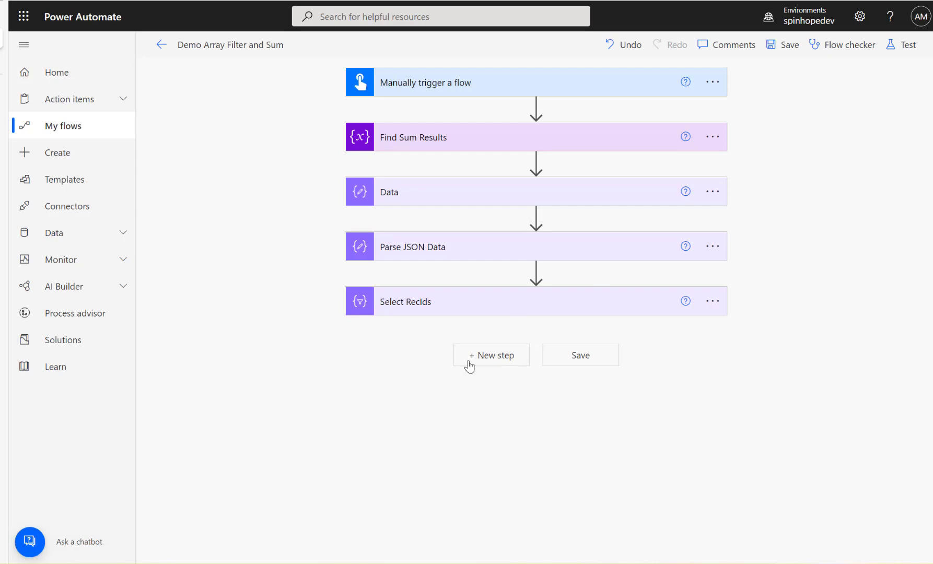
Step: Add a Data Operation Compose action and rename it 'Get Unique RecIDs'
left_click(492, 356)
type("com")
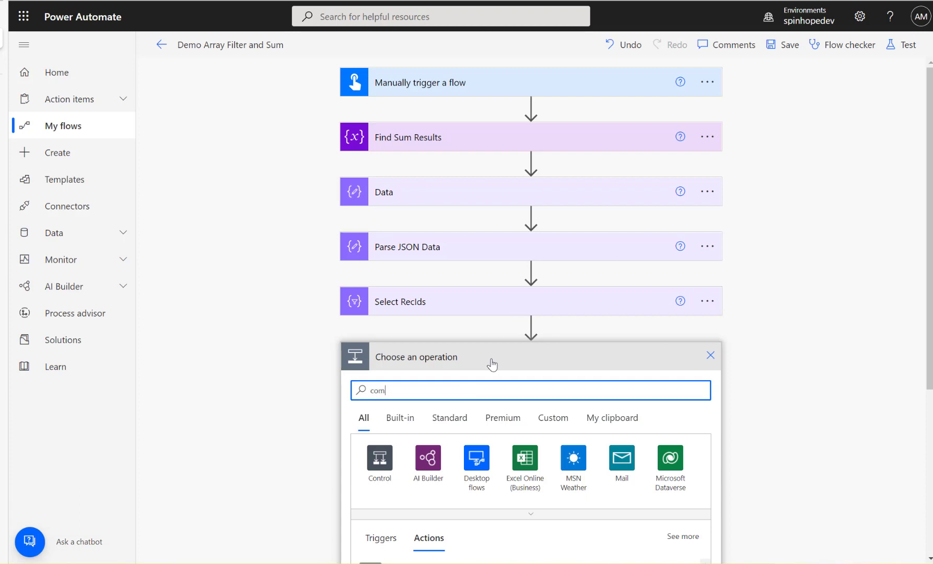
type("pose")
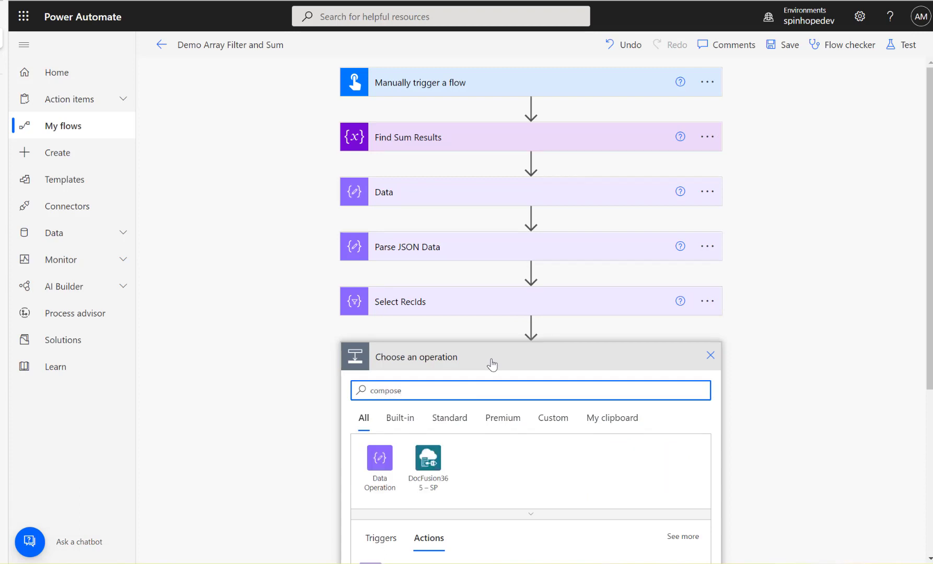
left_click(382, 470)
left_click(409, 462)
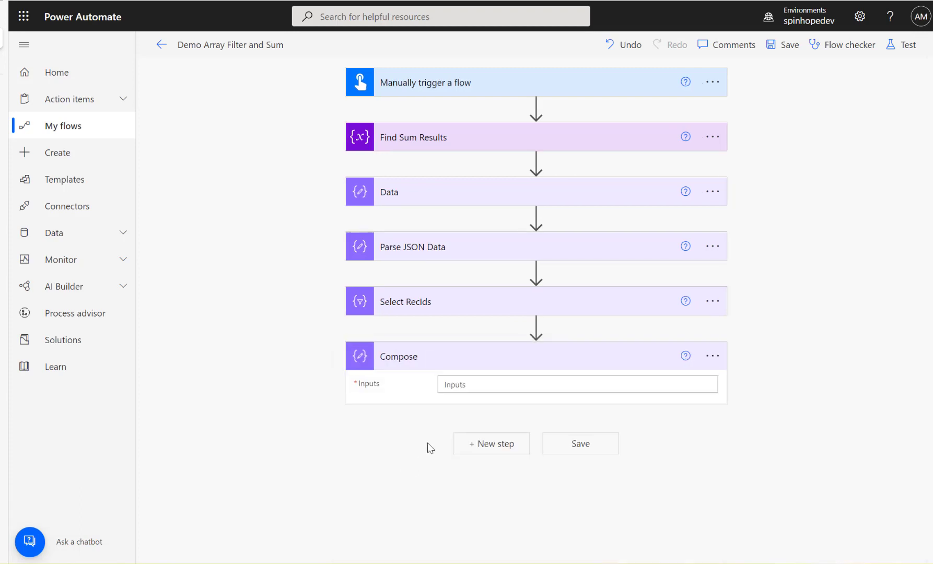
left_click(723, 365)
left_click(778, 399)
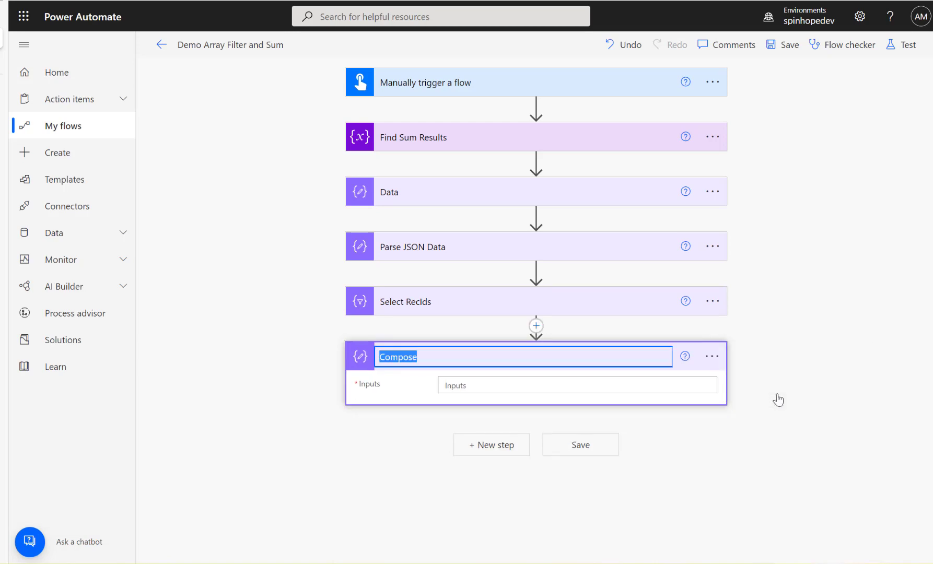
type("Get Unique R")
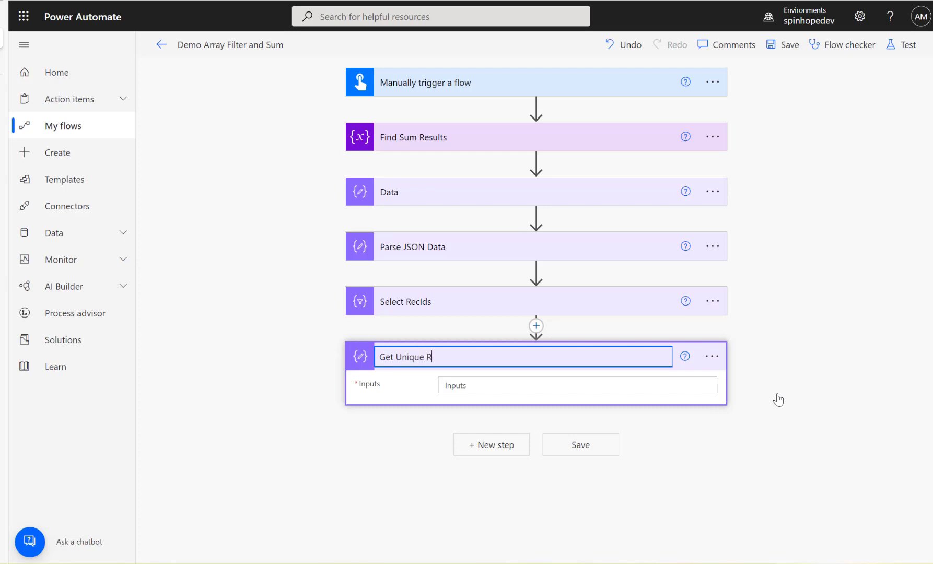
type("ecIDs")
left_click(556, 385)
Step: Set its Inputs to the expression union(body('Select_RecIds'),body('Select_RecIds'))
left_click(818, 412)
type("u")
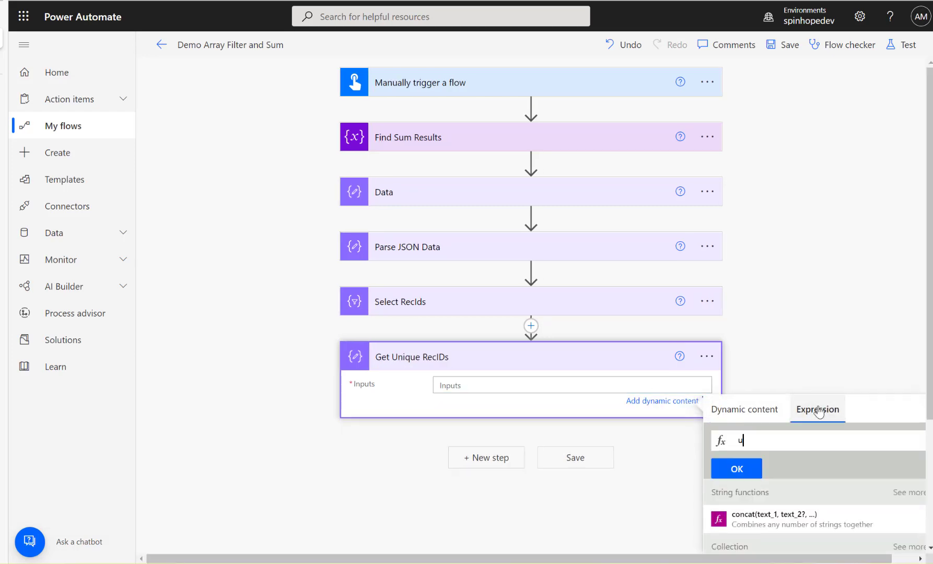
type("nion(")
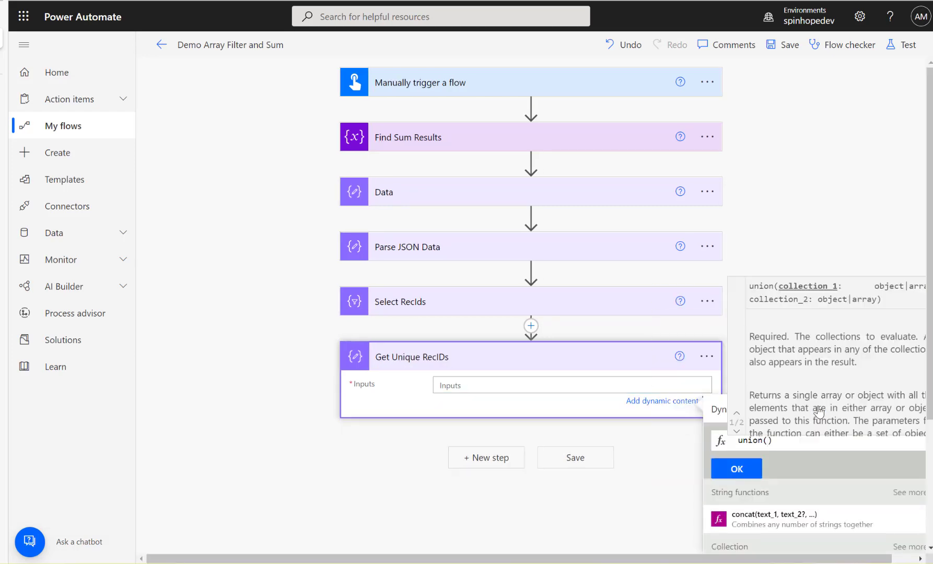
left_click(714, 411)
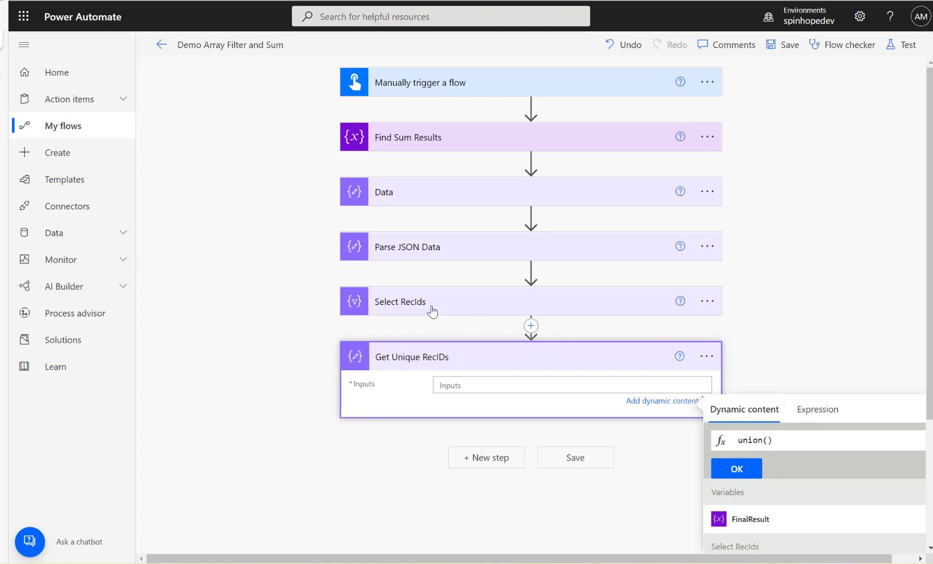
scroll(499, 319, "down", 2)
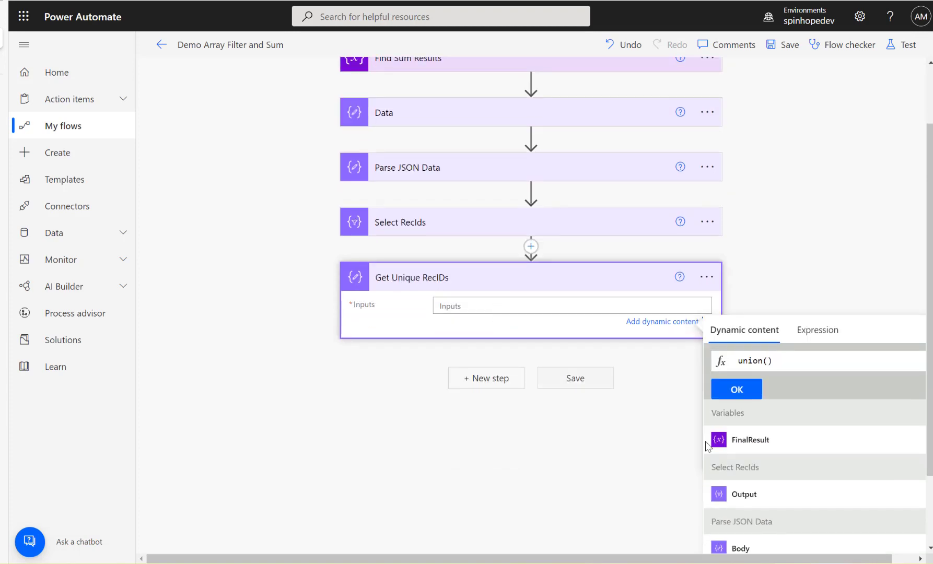
left_click(747, 494)
key("Right")
key("Right")
key("Right")
key("Right")
key("Right")
key("Right")
key("Right")
key("Right")
key("Right")
key("Right")
key("Right")
key("Right")
key("Right")
key("Right")
key("Right")
key("Right")
key("Right")
key("Right")
key("Right")
key("Right")
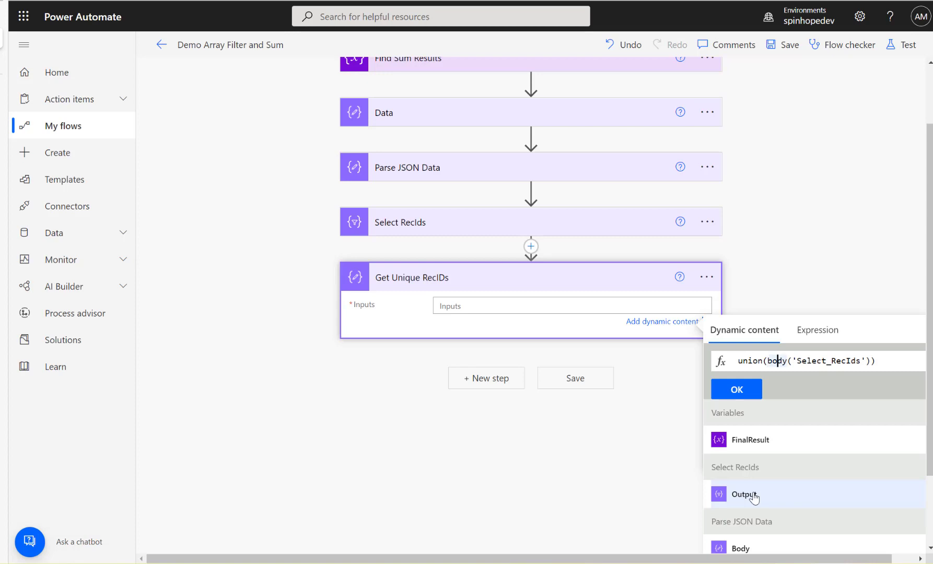
key("Right")
type(",")
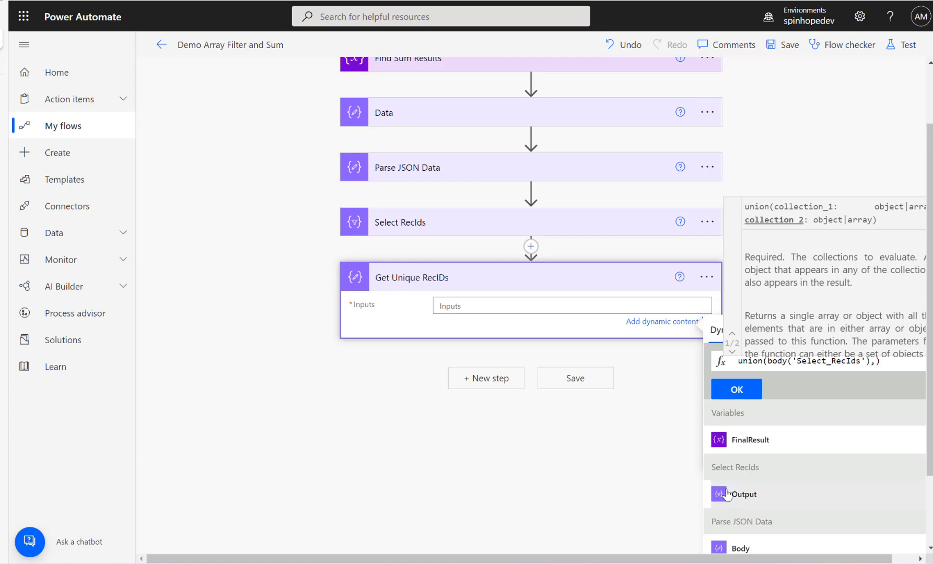
left_click(728, 493)
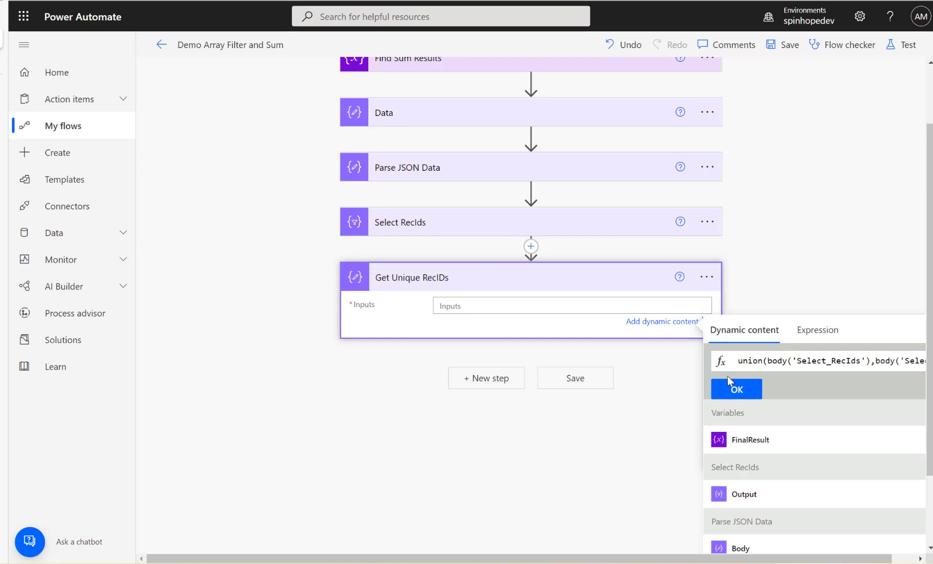
key("End")
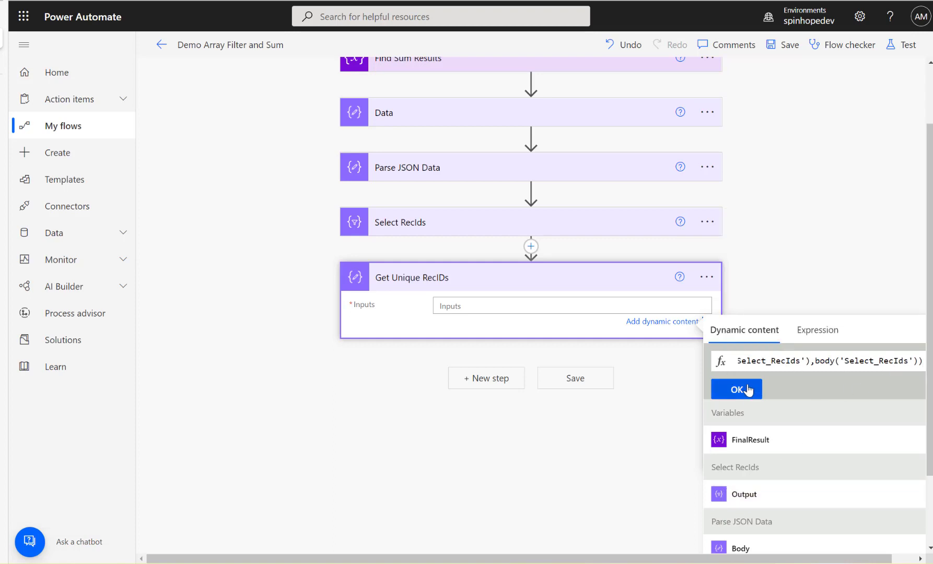
left_click(737, 389)
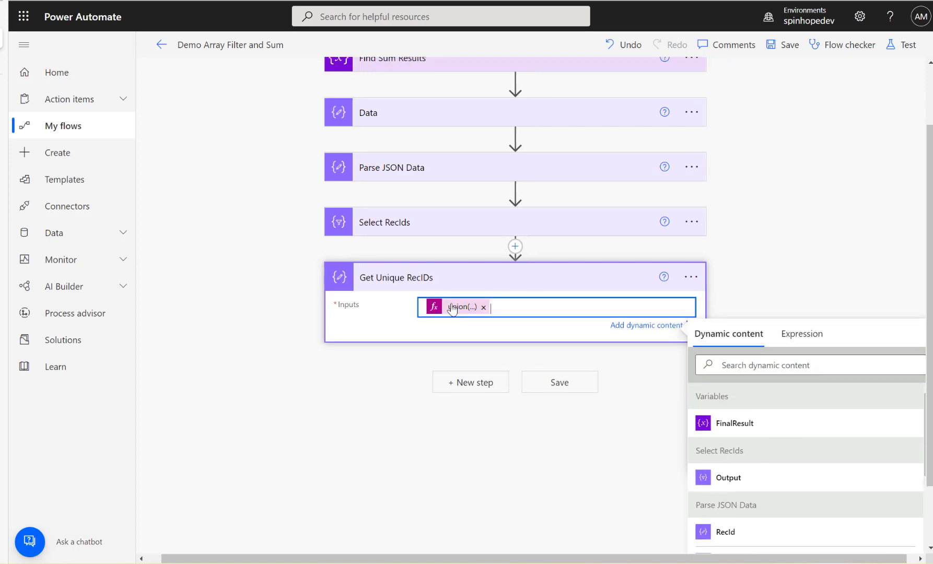
Step: Save the flow and inspect Get Unique RecIDs' raw outputs from the test run
left_click(783, 45)
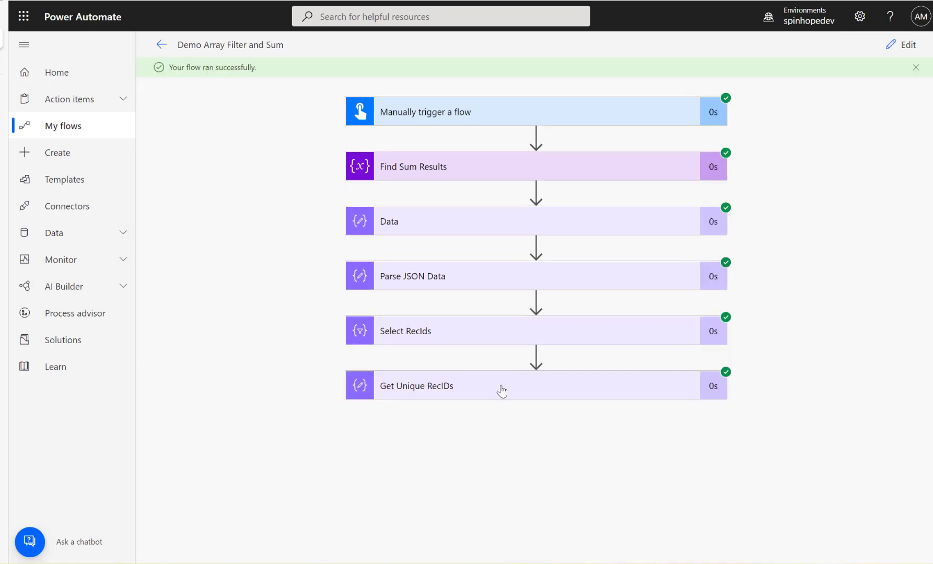
left_click(501, 385)
scroll(501, 385, "down", 5)
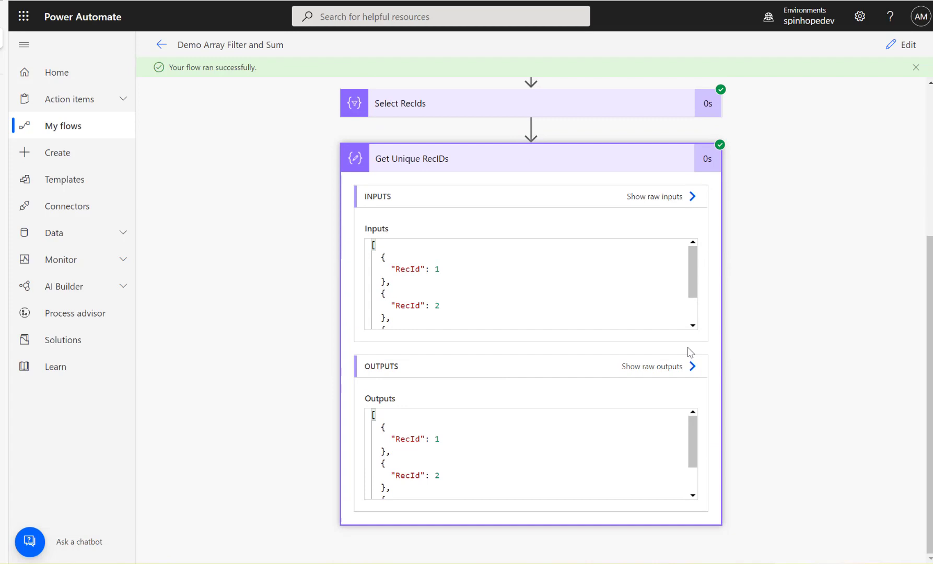
left_click(662, 368)
left_click_drag(617, 97, 638, 173)
left_click(915, 51)
left_click(487, 157)
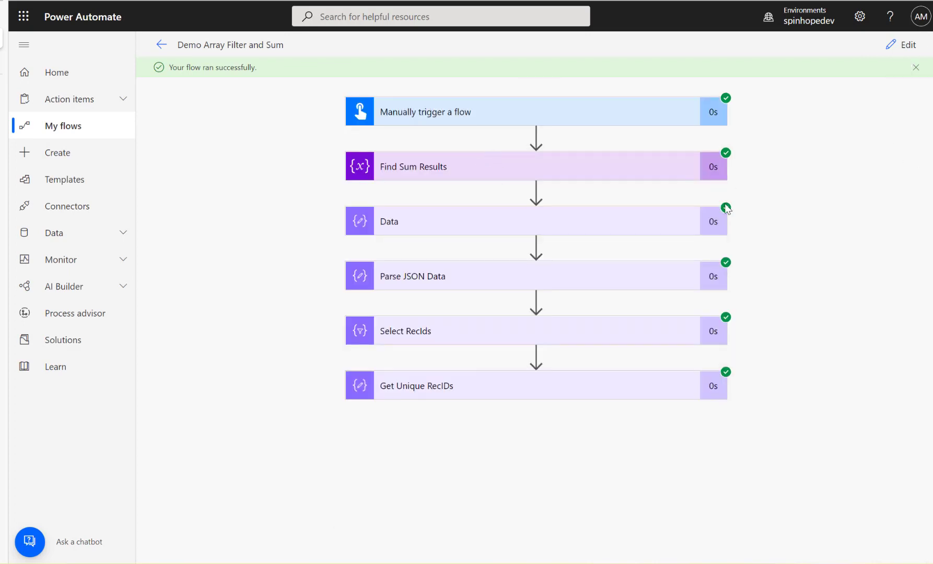
Step: Select the Get Unique RecIDs outputs JSON listing RecIds 1, 2, 3, then return to editing
left_click(504, 387)
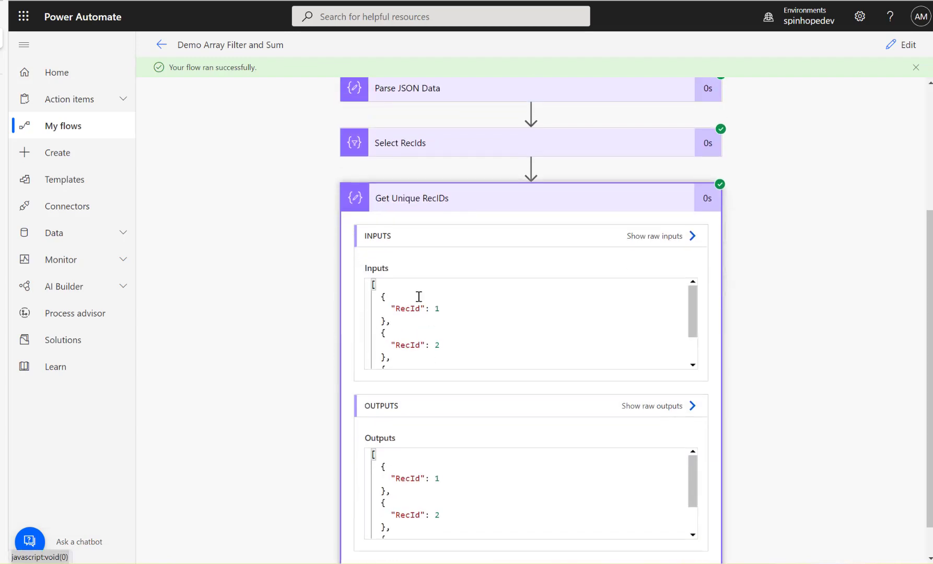
scroll(418, 296, "down", 3)
scroll(491, 418, "down", 1)
scroll(608, 427, "down", 1)
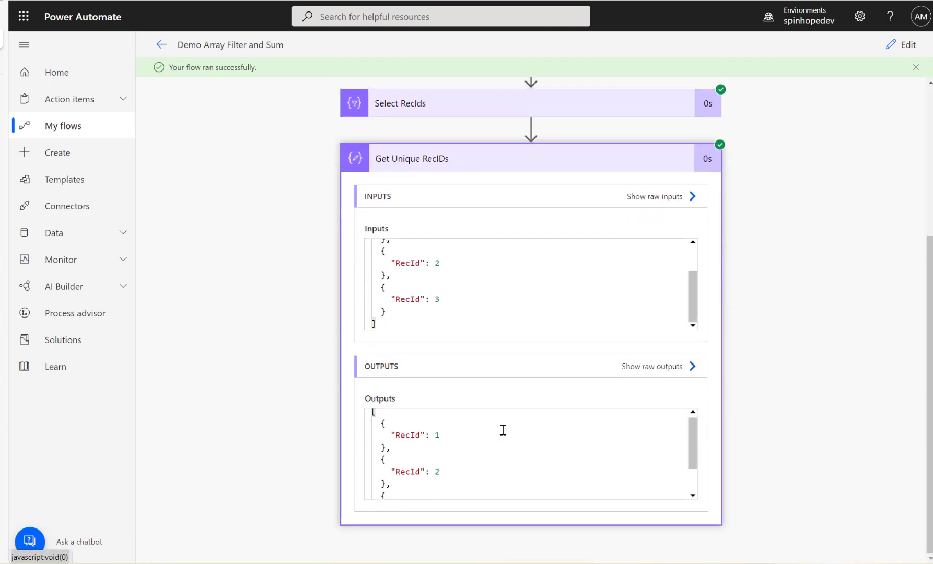
left_click(488, 438)
key("ctrl+a")
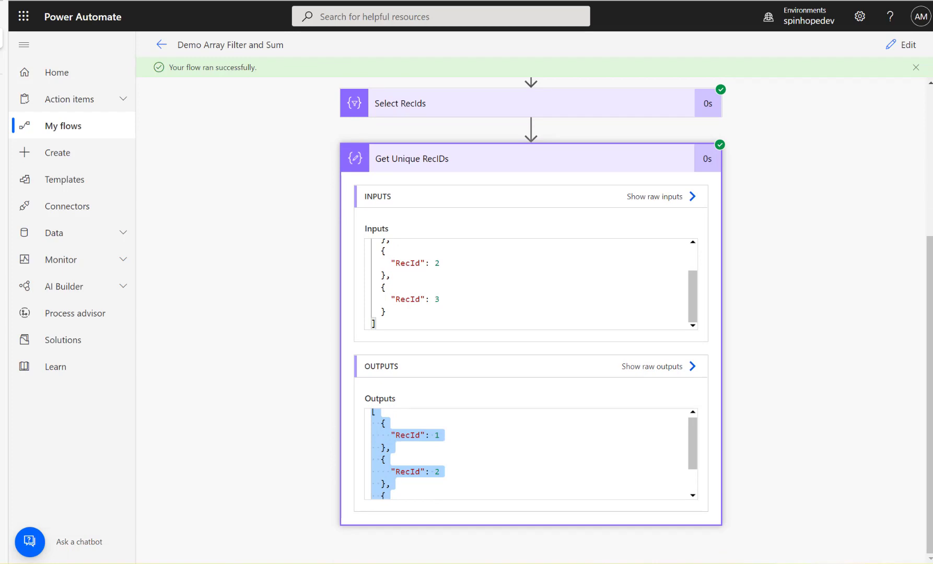
left_click(901, 45)
Step: Add a Data Operation Parse JSON action after Get Unique RecIDs
left_click(494, 447)
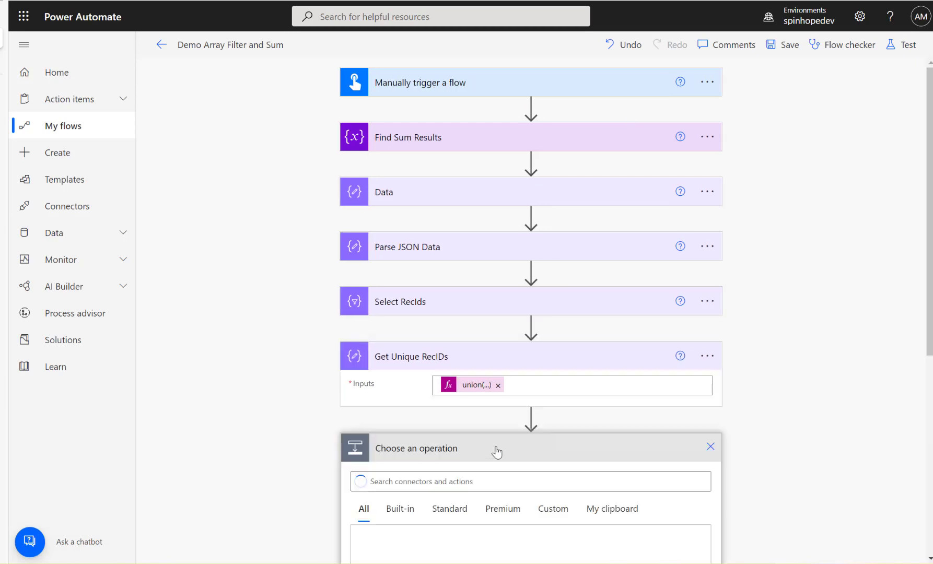
type("parse")
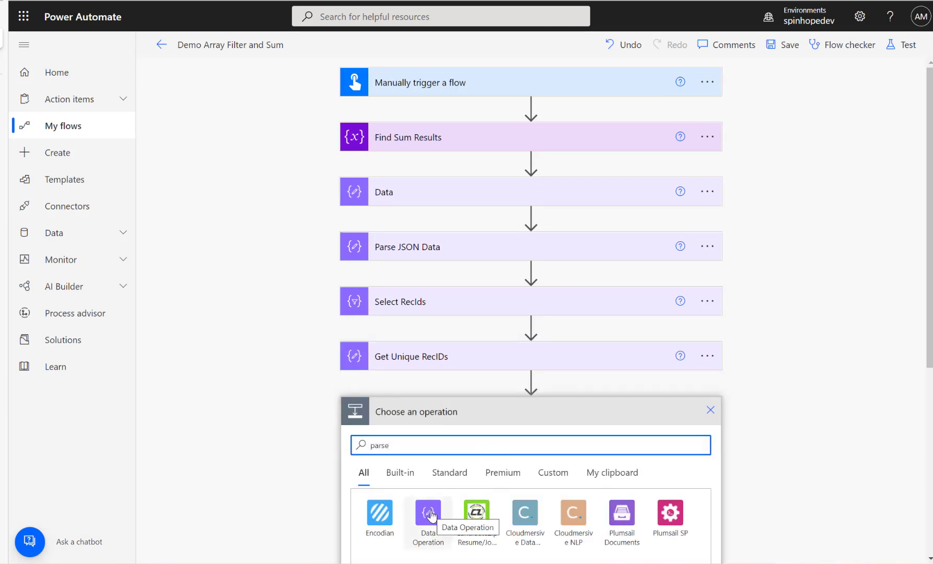
left_click(429, 514)
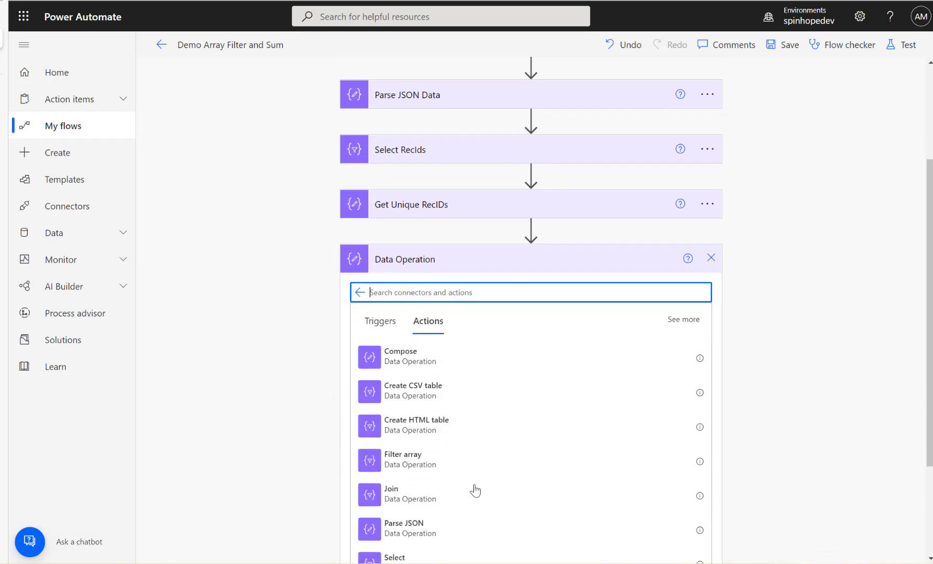
left_click(422, 532)
Step: Set Content to Get Unique RecIDs Outputs and paste the RecId 1–3 sample payload
left_click(496, 344)
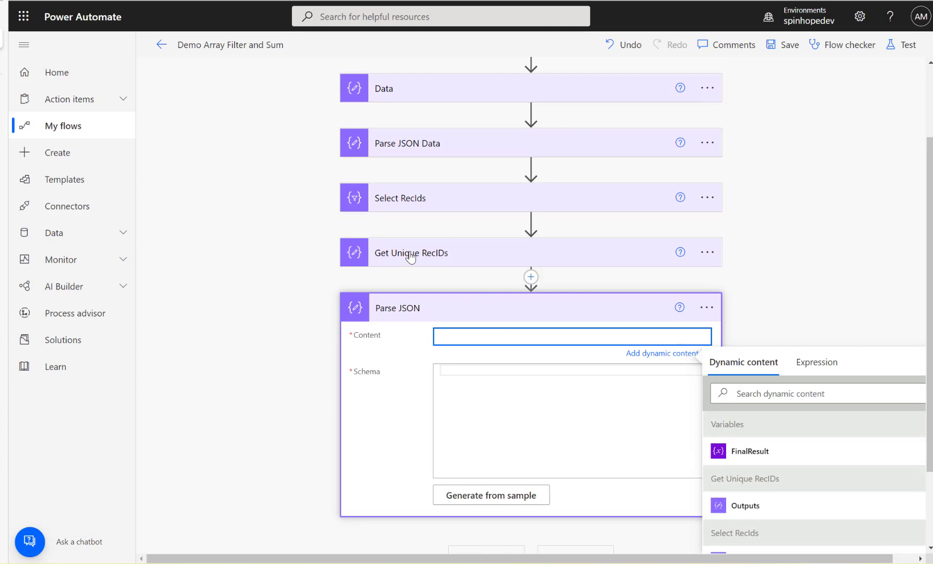
left_click(727, 513)
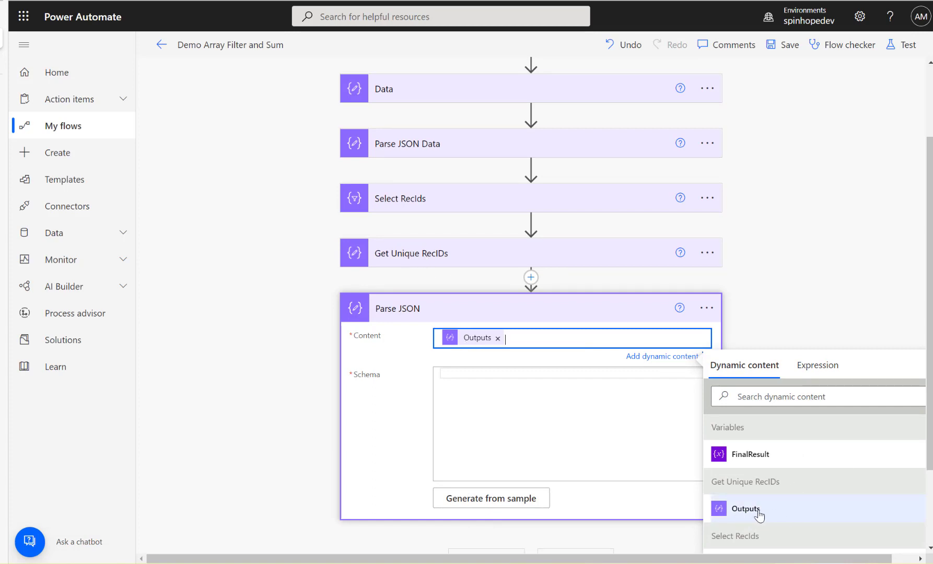
left_click(485, 500)
type("[   {     \"RecId\": 1   },   {     \"RecId\": 2   },   {     \"RecId\": 3   } ]")
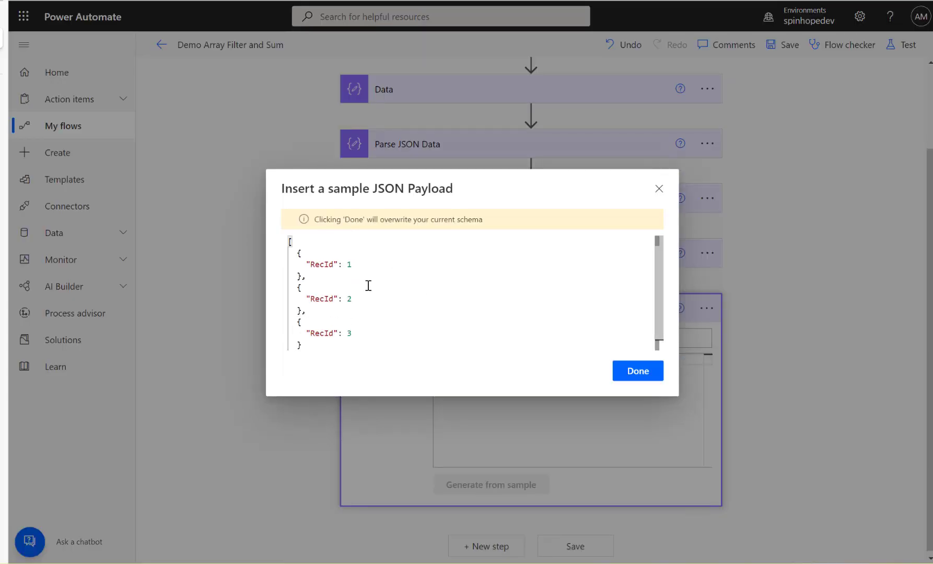
Step: Generate the parse step's schema from the pasted RecId sample payload
scroll(369, 287, "down", 1)
scroll(375, 284, "up", 1)
scroll(394, 292, "down", 1)
scroll(394, 292, "up", 1)
left_click(638, 372)
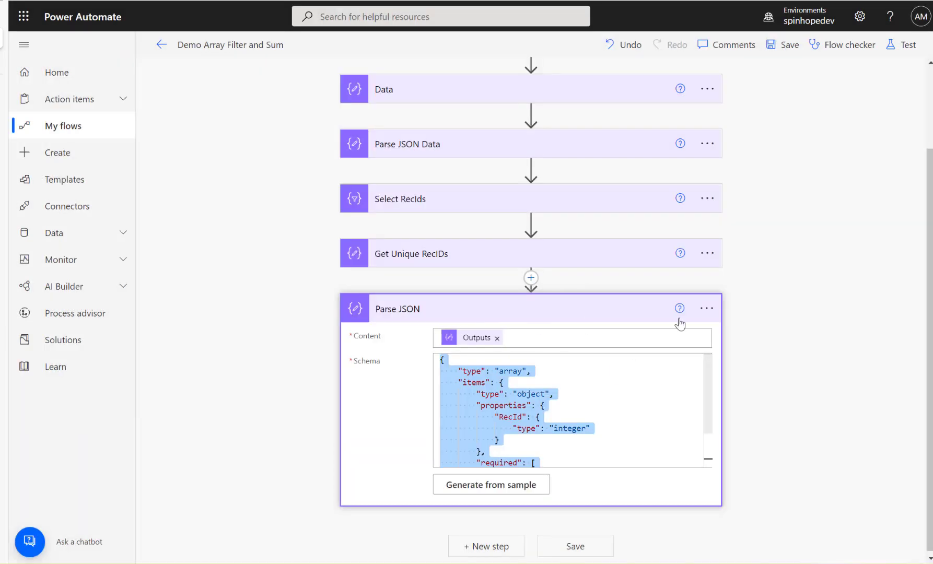
Step: Rename the step to 'Parse JSON Unique RecIDs' and collapse it
left_click(706, 309)
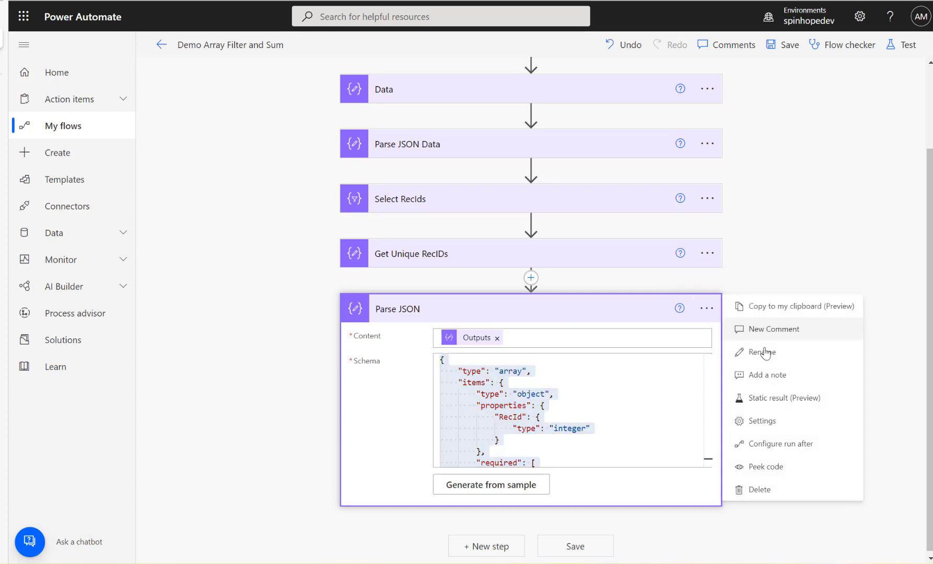
left_click(764, 350)
left_click(478, 310)
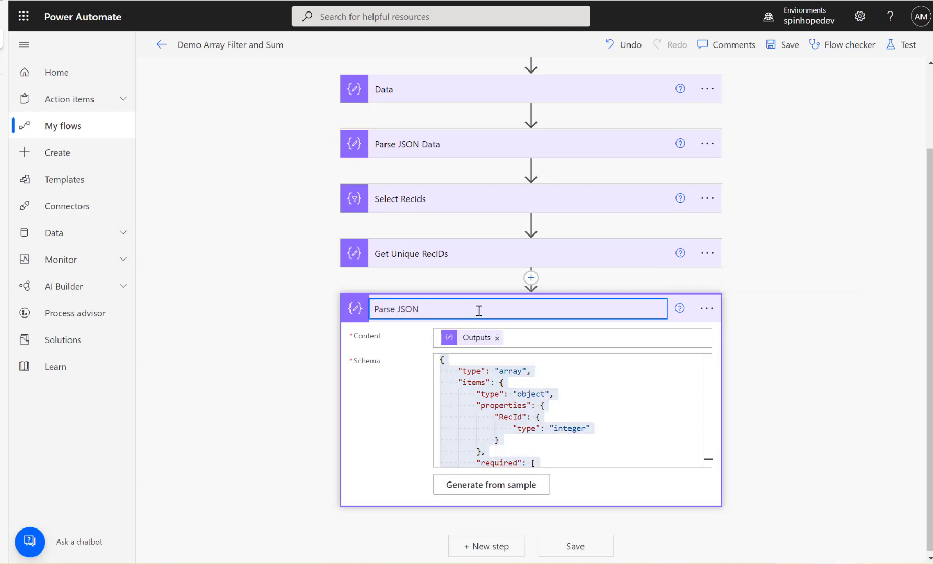
type("Unique RecIDs")
left_click(317, 352)
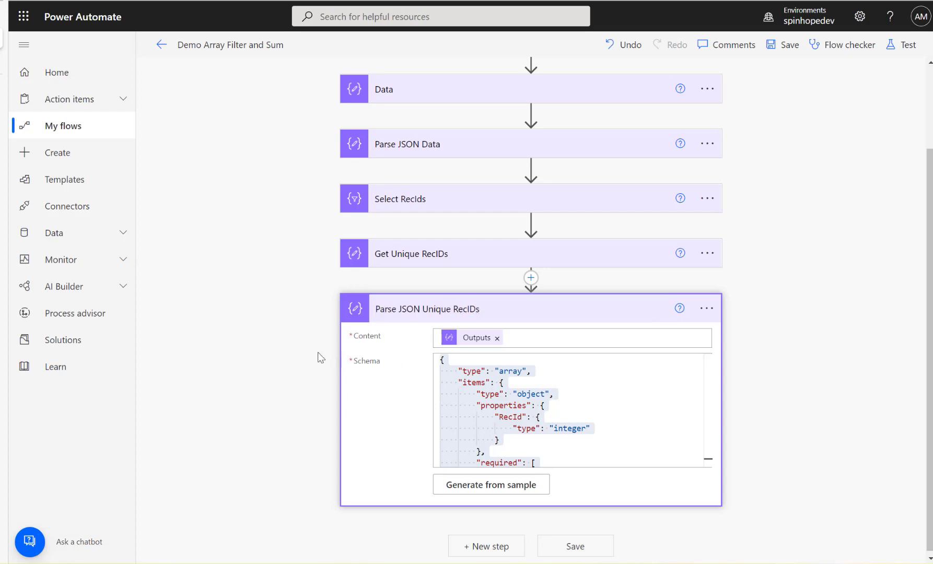
left_click(424, 308)
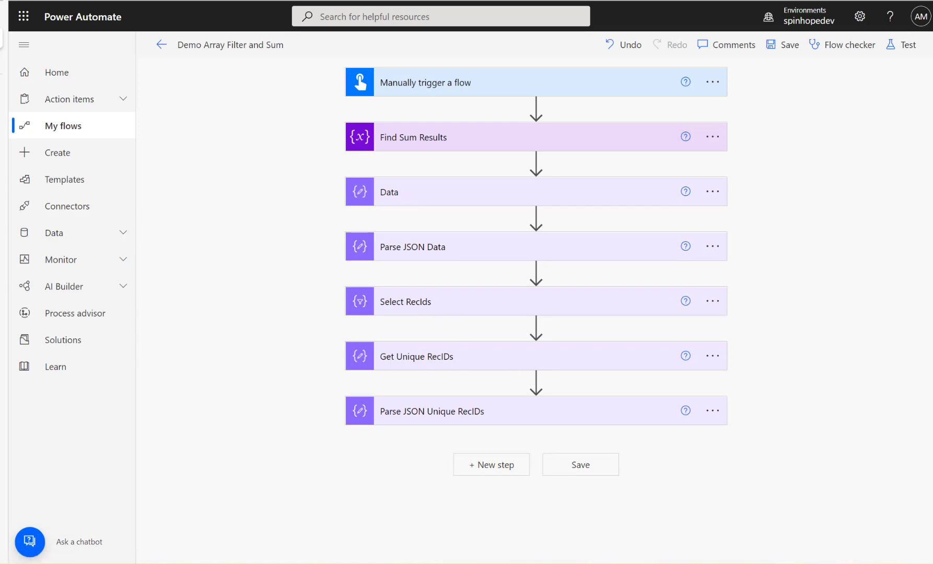
Step: Add a Compose data operation step after Parse JSON Unique RecIDs
left_click(497, 461)
type("compose")
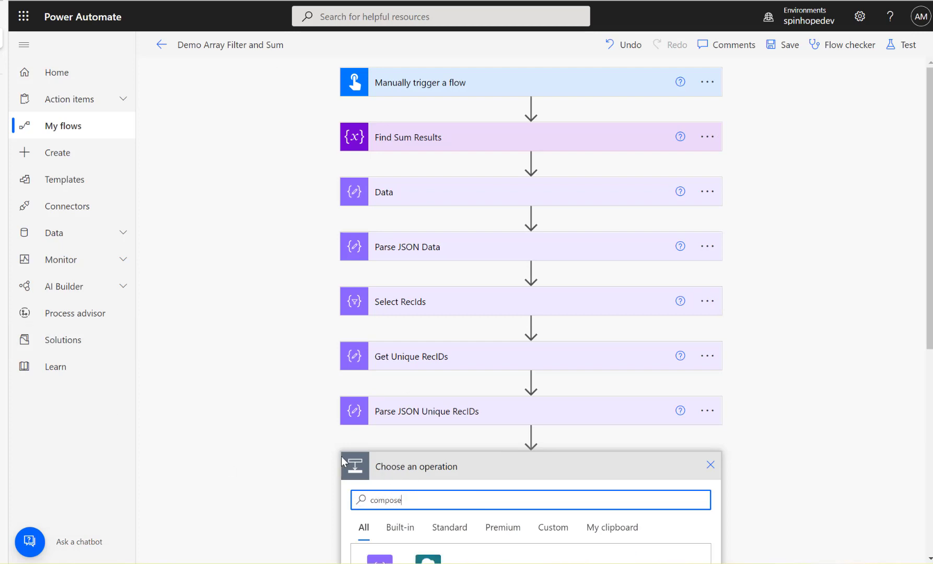
scroll(334, 449, "down", 4)
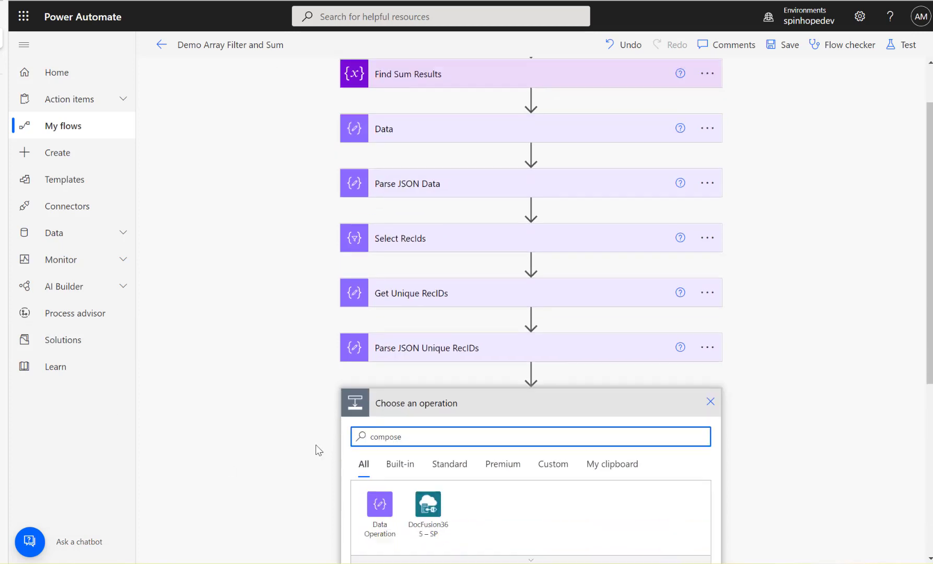
left_click(380, 368)
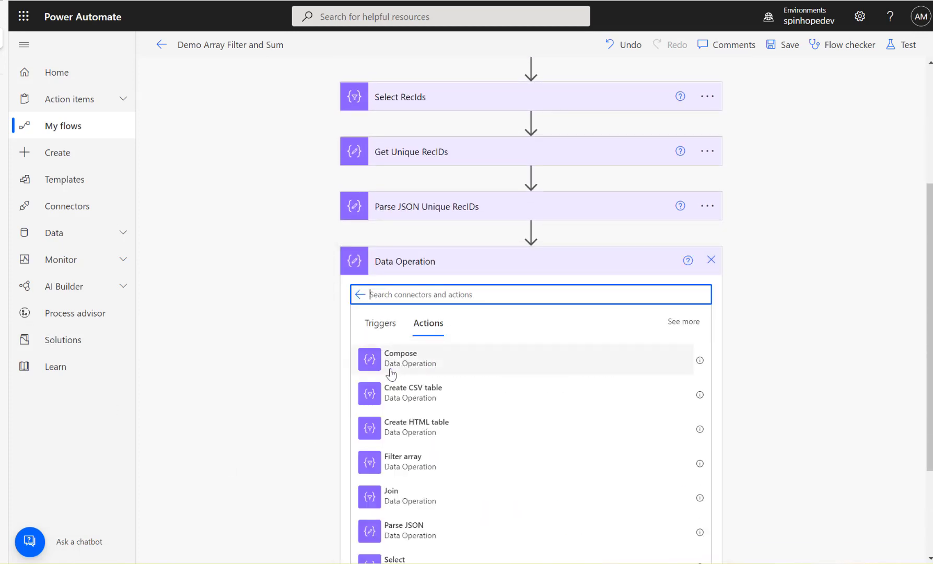
left_click(390, 373)
Step: Rename the Compose step 'Each RecId' and set its Inputs to RecId, wrapping it in Apply to each
left_click(715, 458)
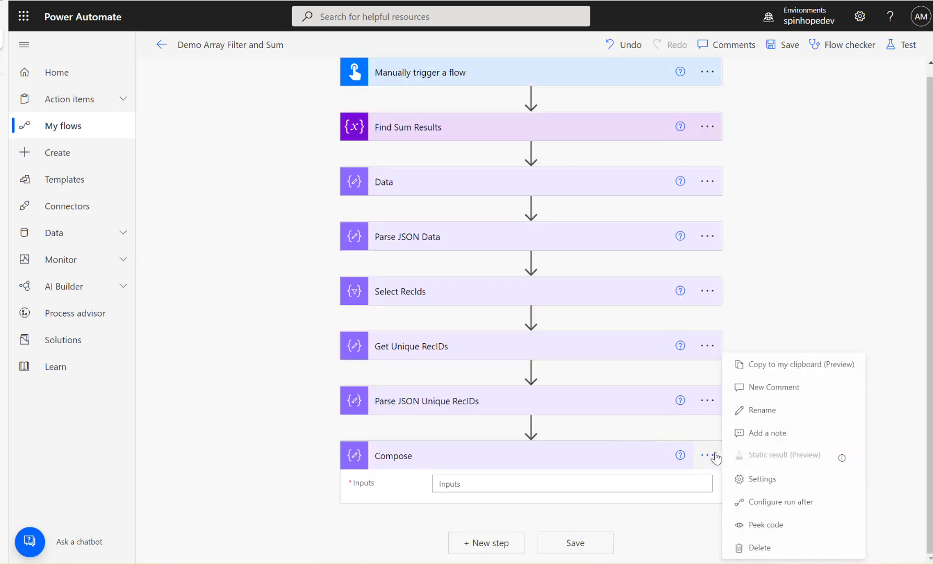
left_click(766, 412)
type("Each RecId")
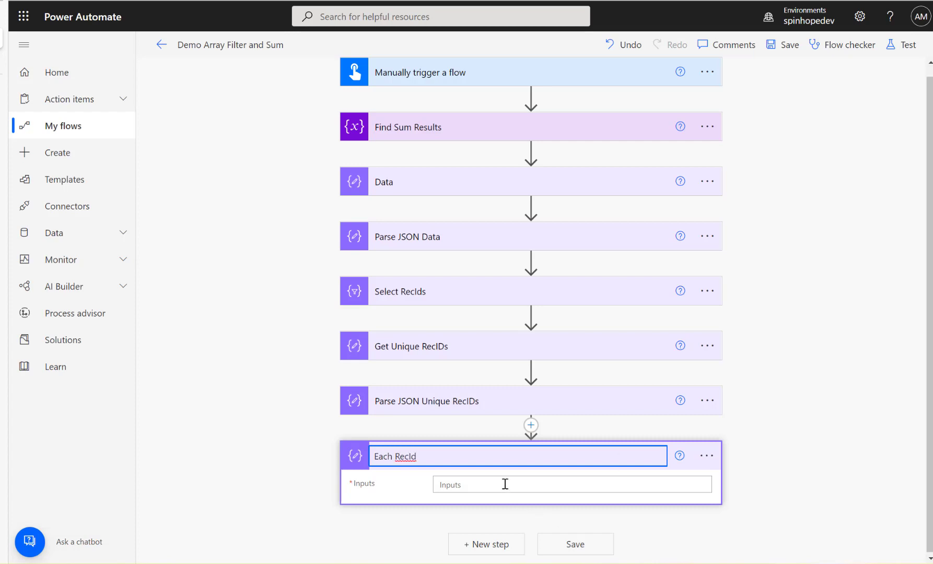
left_click(513, 485)
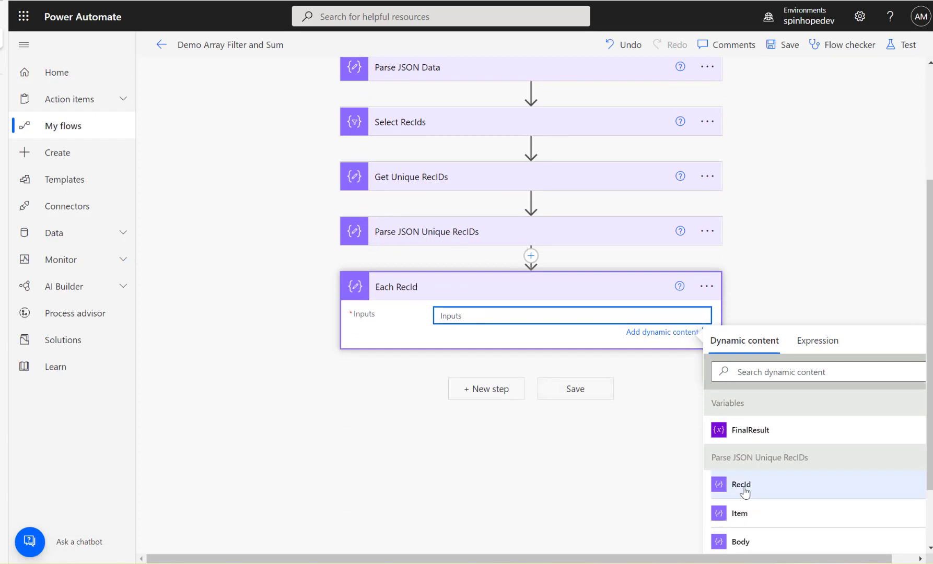
left_click(723, 488)
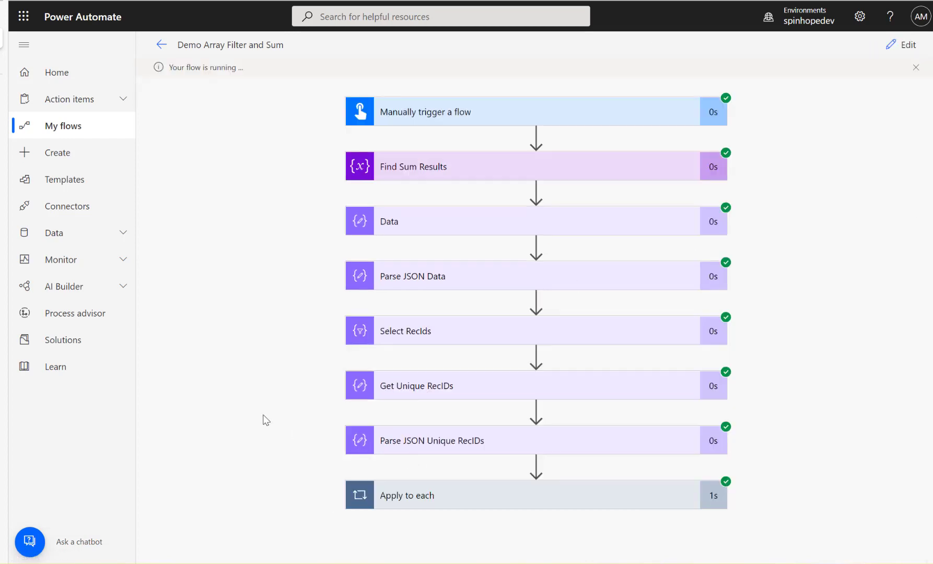
Step: Expand Apply to each and Each RecId results, stepping through loop iterations 1 to 3
left_click(424, 494)
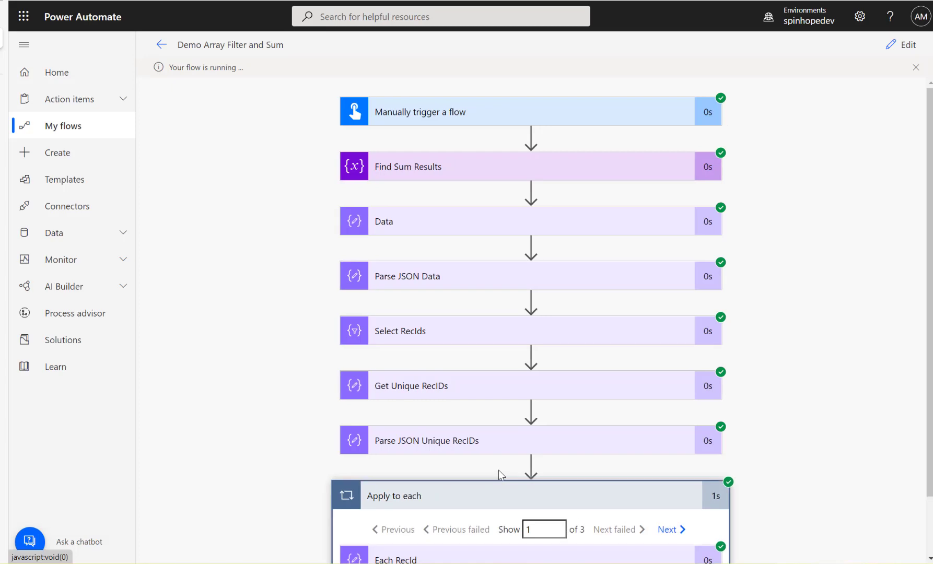
scroll(499, 474, "down", 1)
left_click(522, 496)
scroll(525, 497, "down", 3)
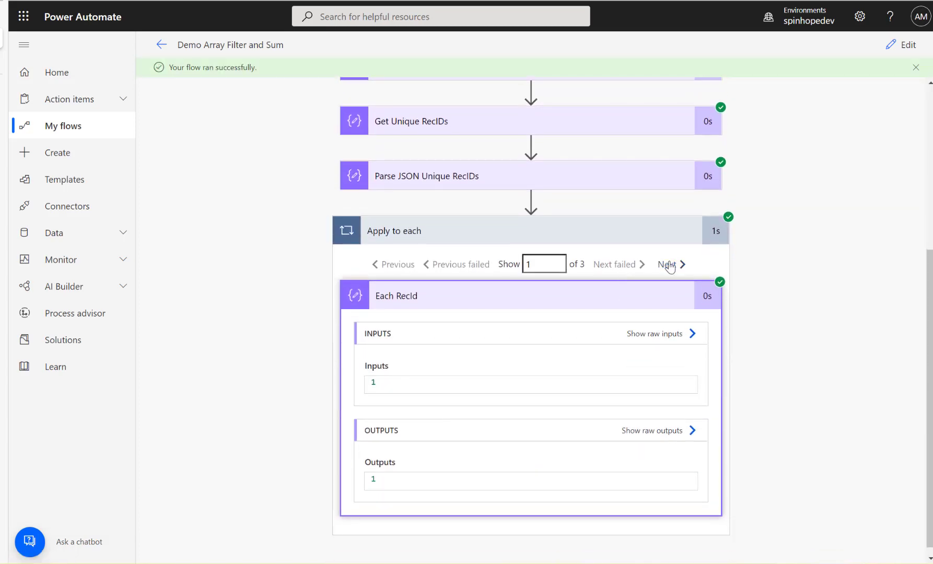
left_click(670, 265)
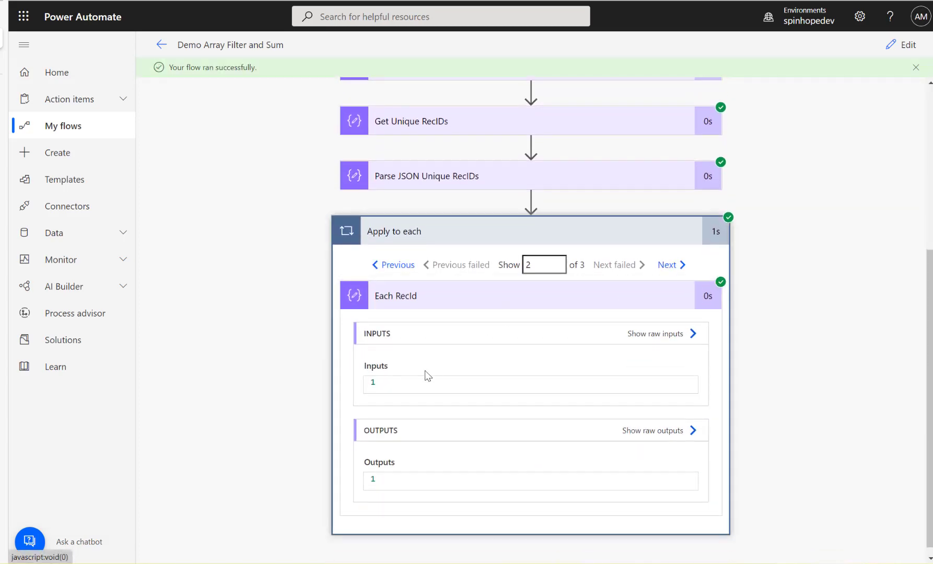
left_click(671, 265)
scroll(429, 444, "up", 4)
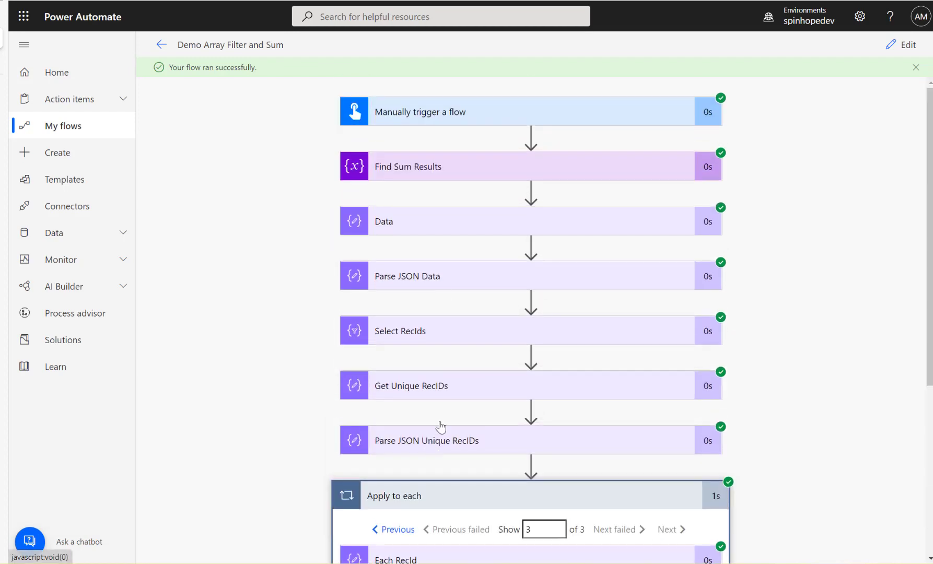
Step: Compare the Data step's three RecId values against the iterations, then collapse its run details
left_click(419, 229)
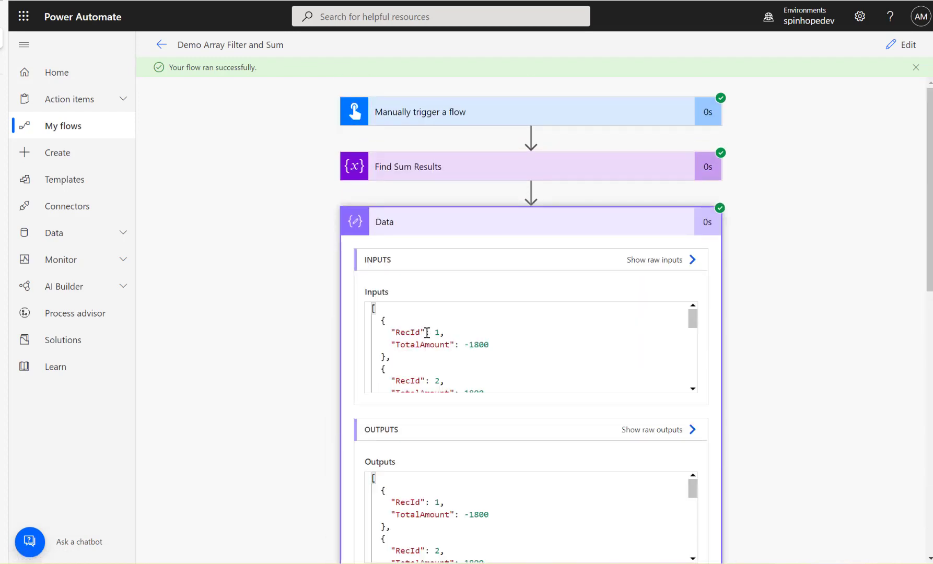
double_click(441, 331)
double_click(437, 381)
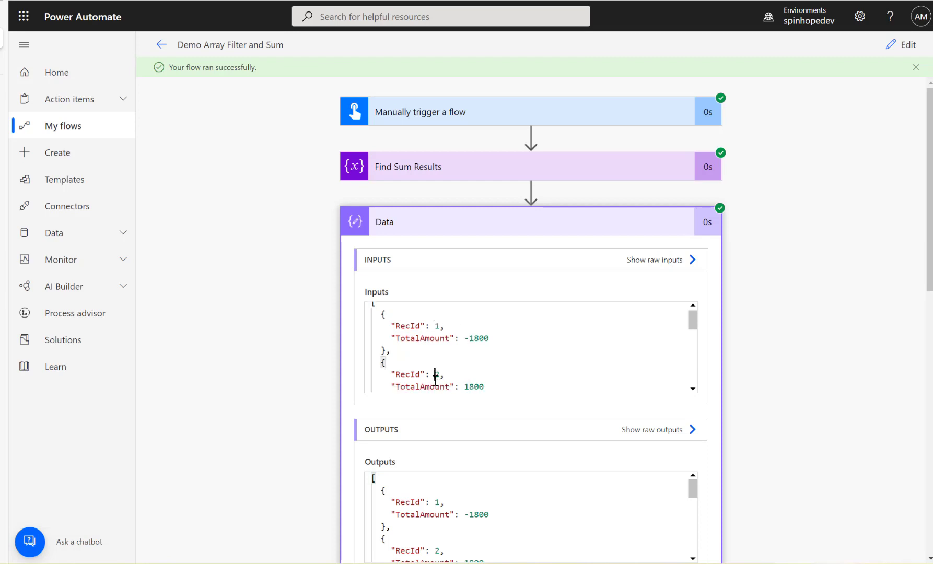
scroll(472, 368, "down", 5)
scroll(470, 345, "down", 8)
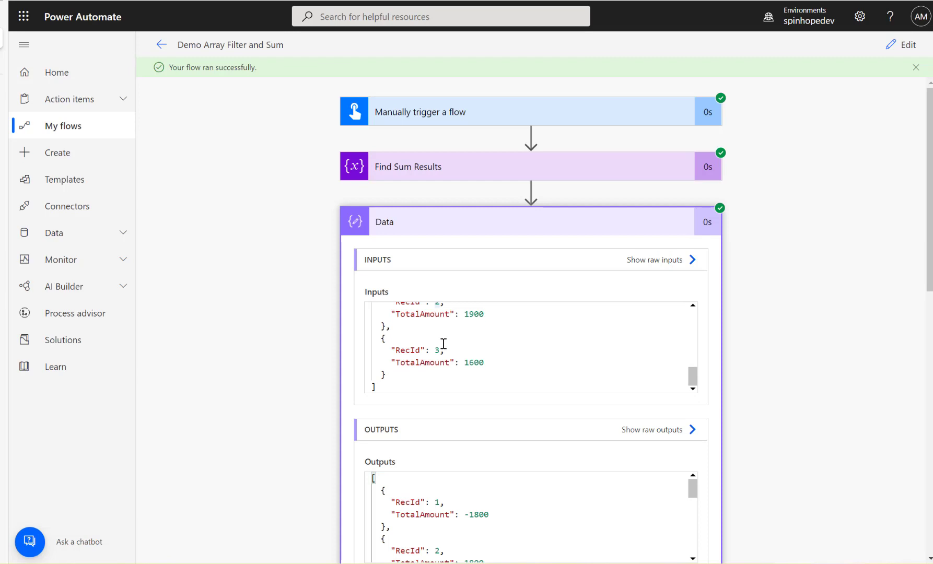
scroll(438, 347, "up", 1)
double_click(435, 357)
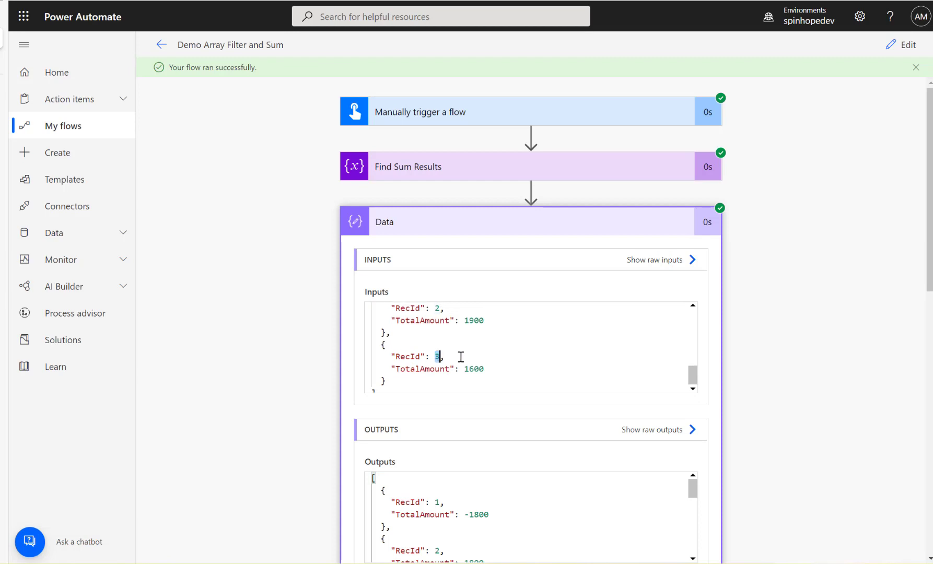
left_click(466, 228)
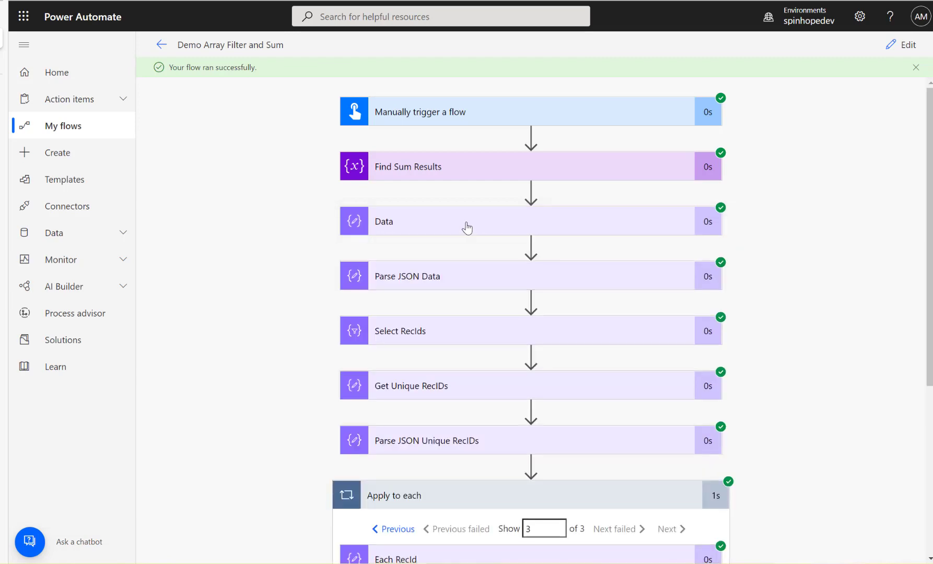